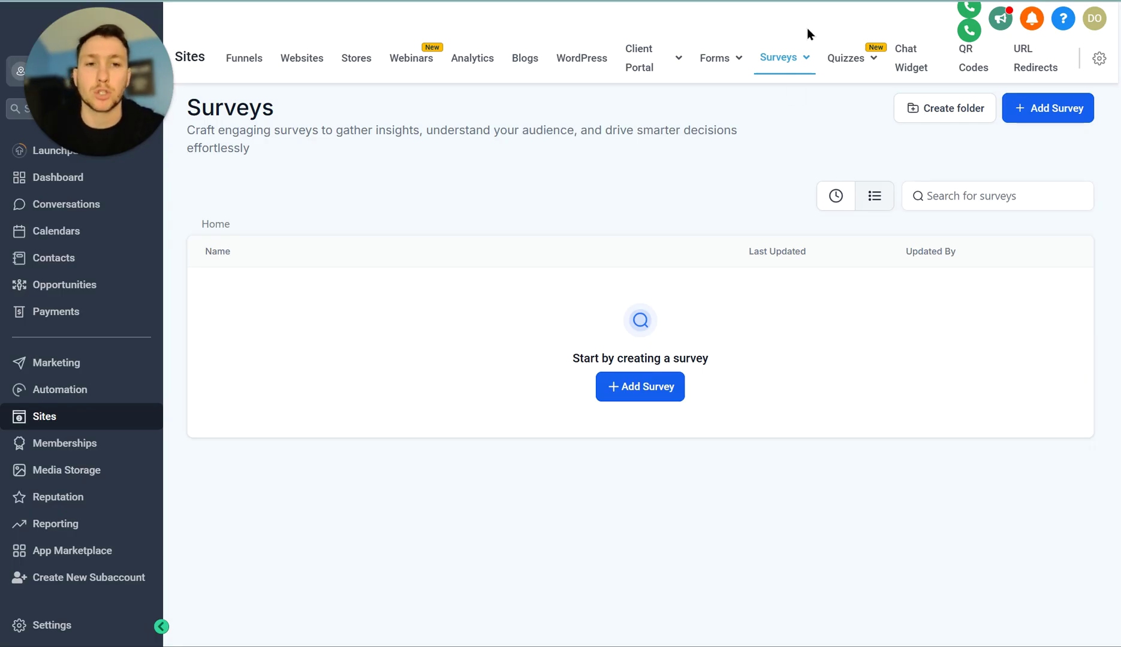
pyautogui.moveTo(806, 58)
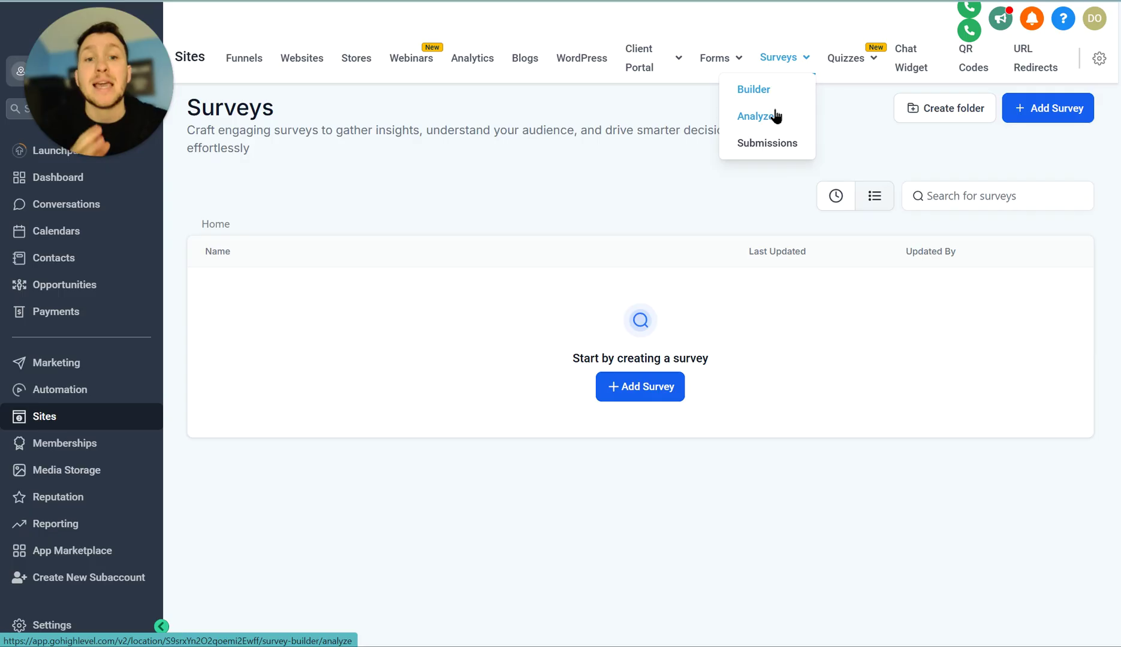
pyautogui.click(775, 116)
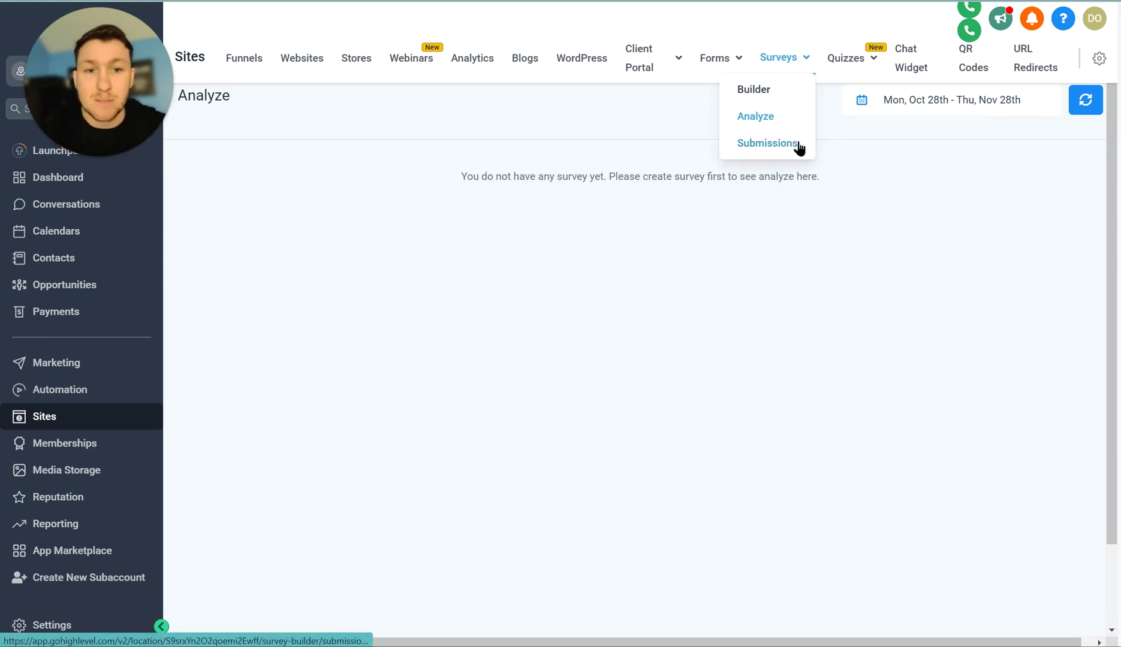
pyautogui.click(799, 144)
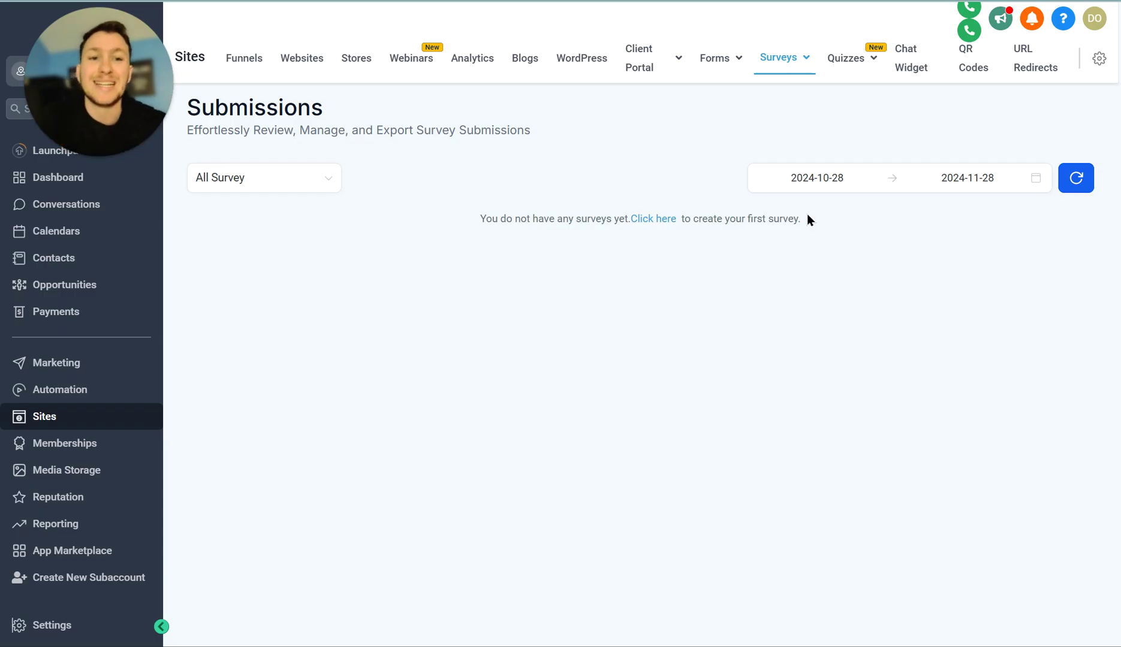
pyautogui.moveTo(810, 62)
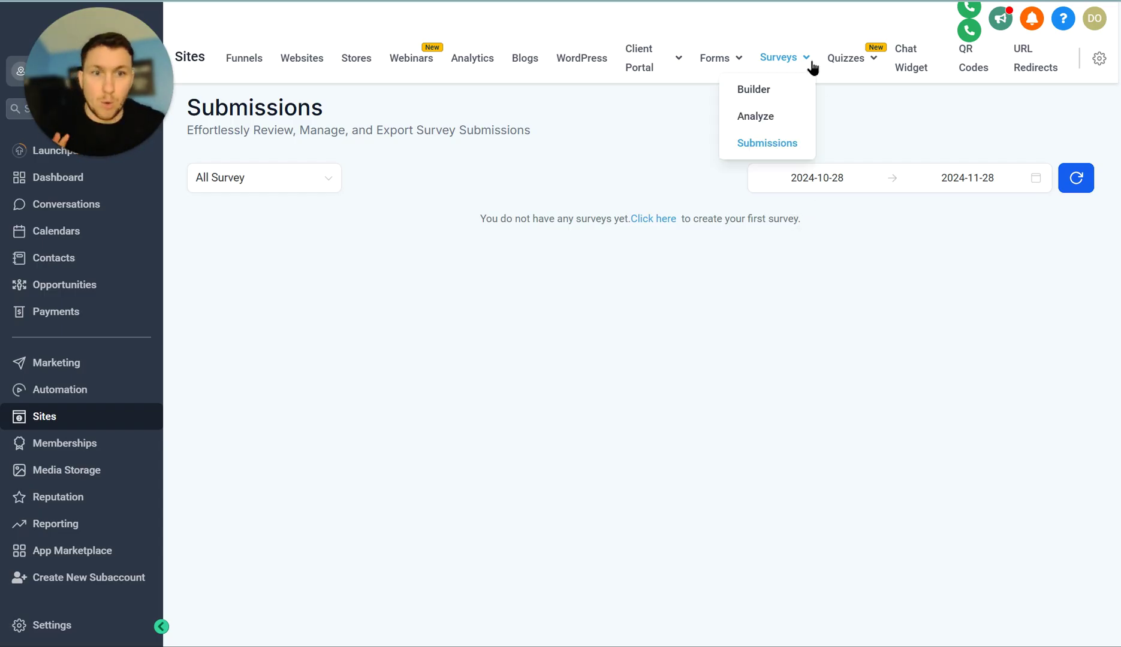
pyautogui.click(778, 96)
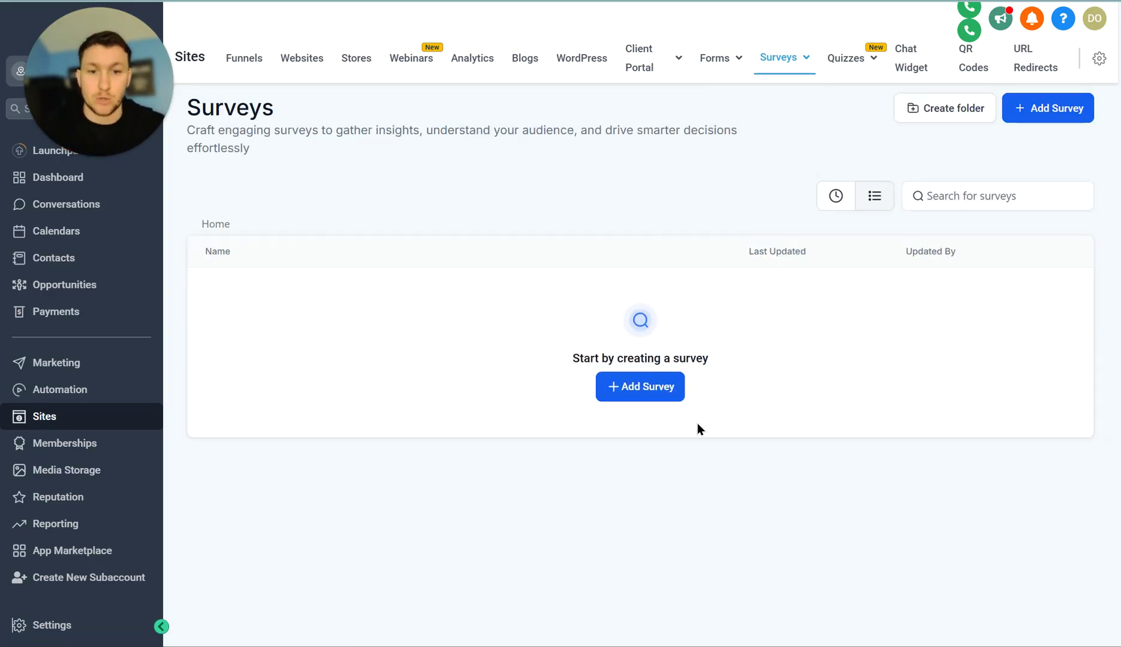
# - Create a blank survey from scratch (Survey 0) and go back to the Surveys list
pyautogui.click(1044, 114)
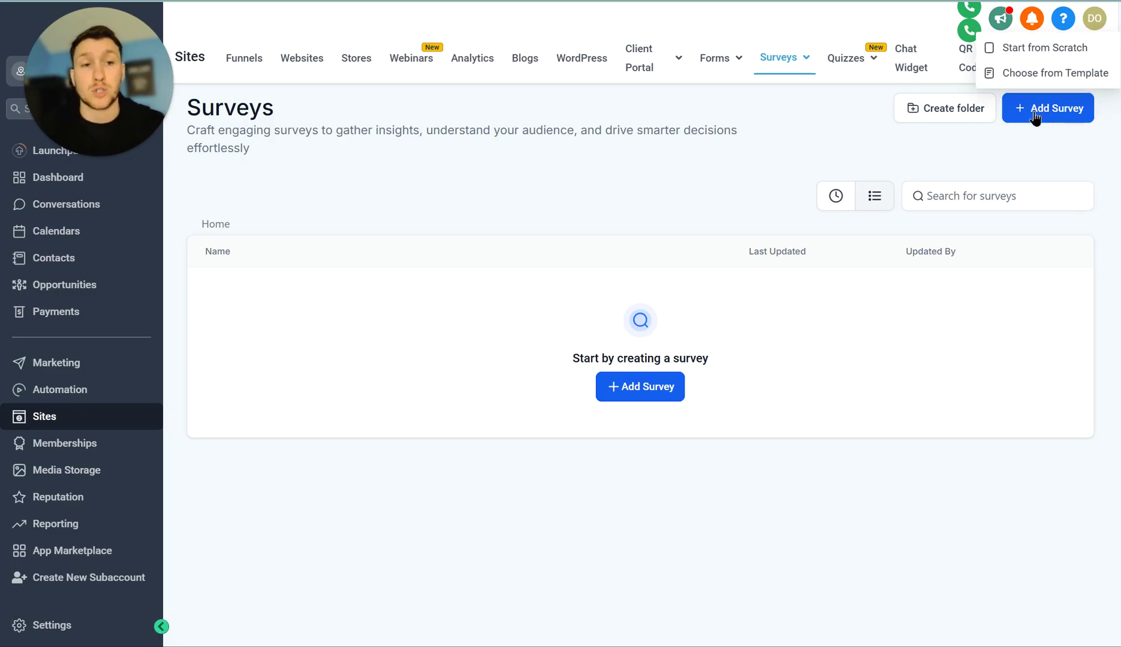
pyautogui.click(1038, 51)
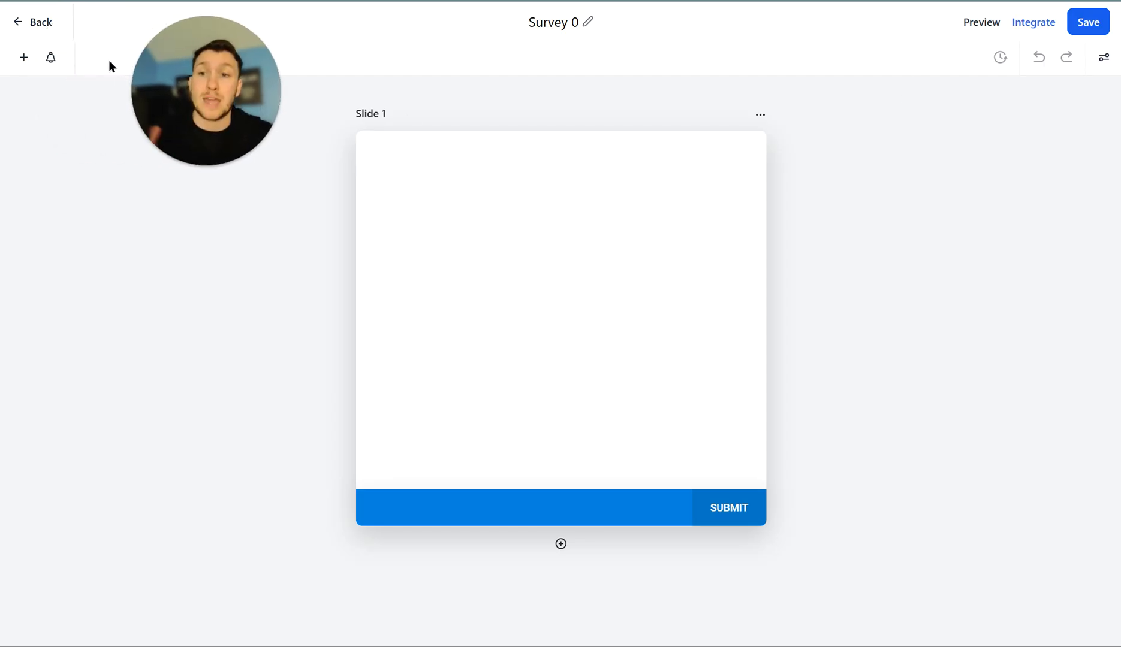
pyautogui.click(28, 24)
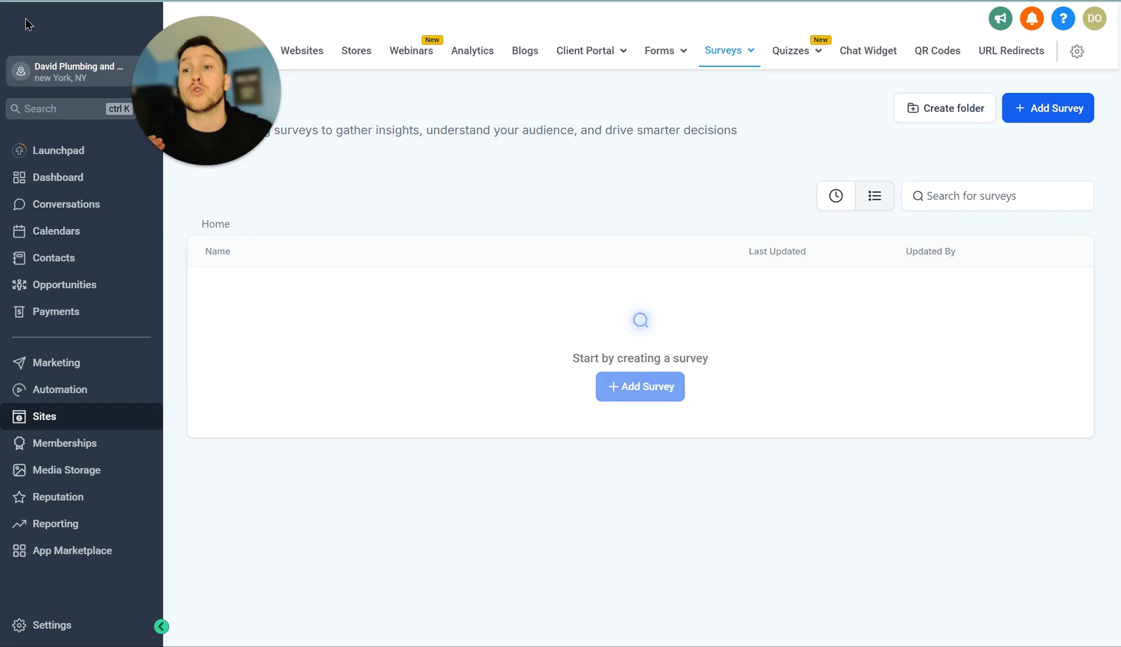
pyautogui.click(1040, 122)
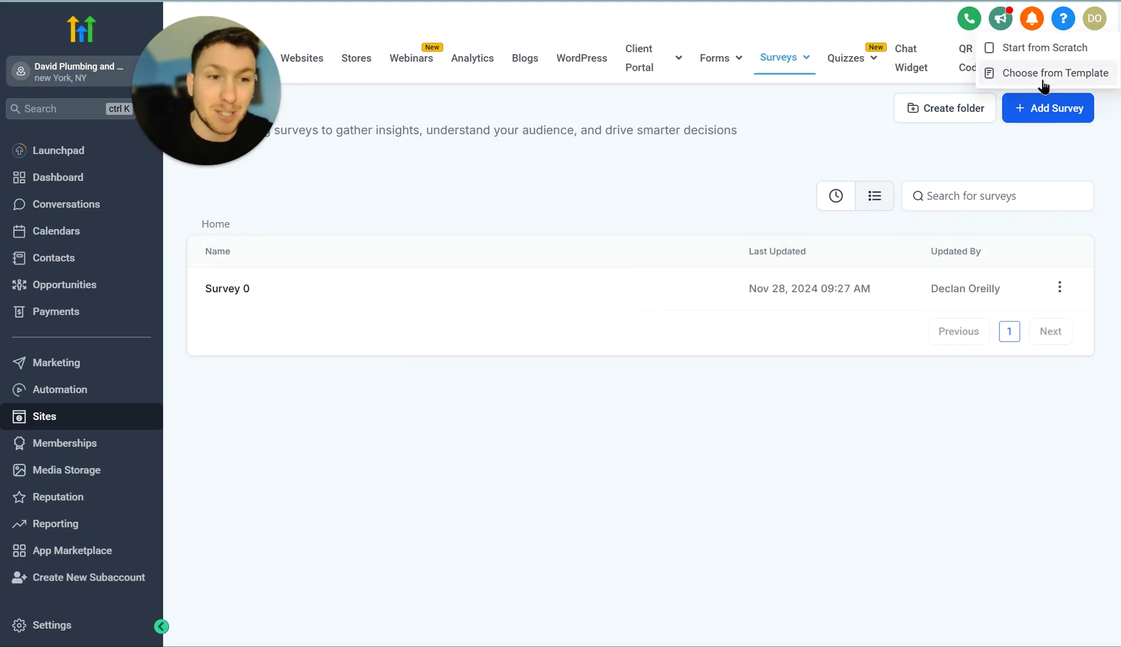
# - Create a new survey from the Real Estate template and open it in the builder
pyautogui.click(1042, 75)
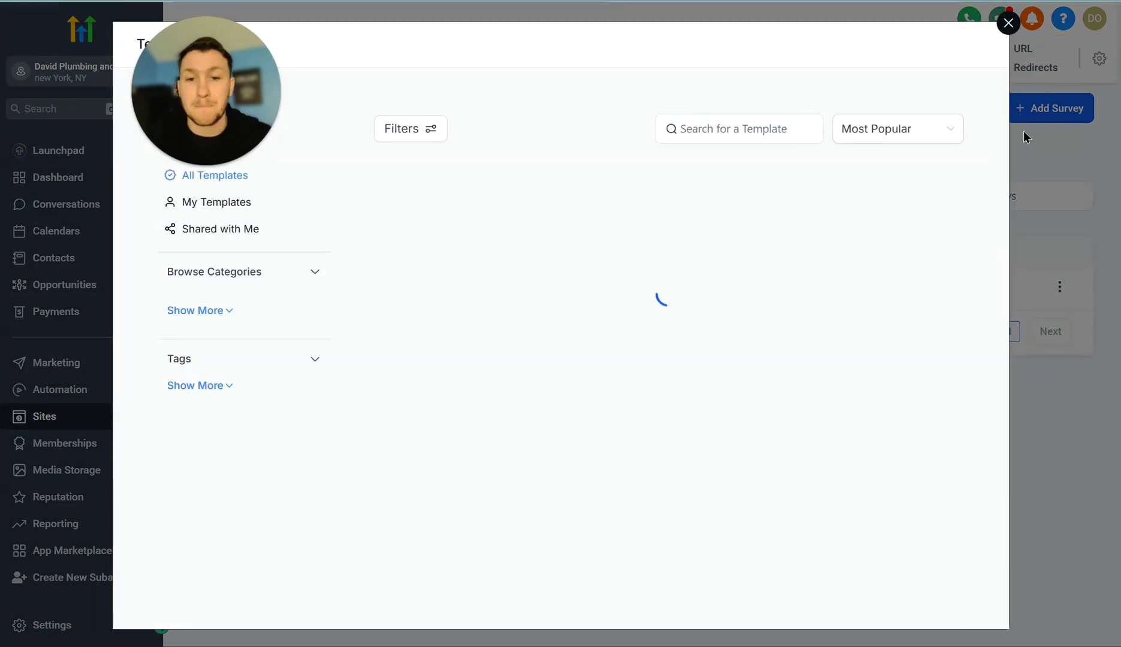
pyautogui.scroll(-3, 608, 392)
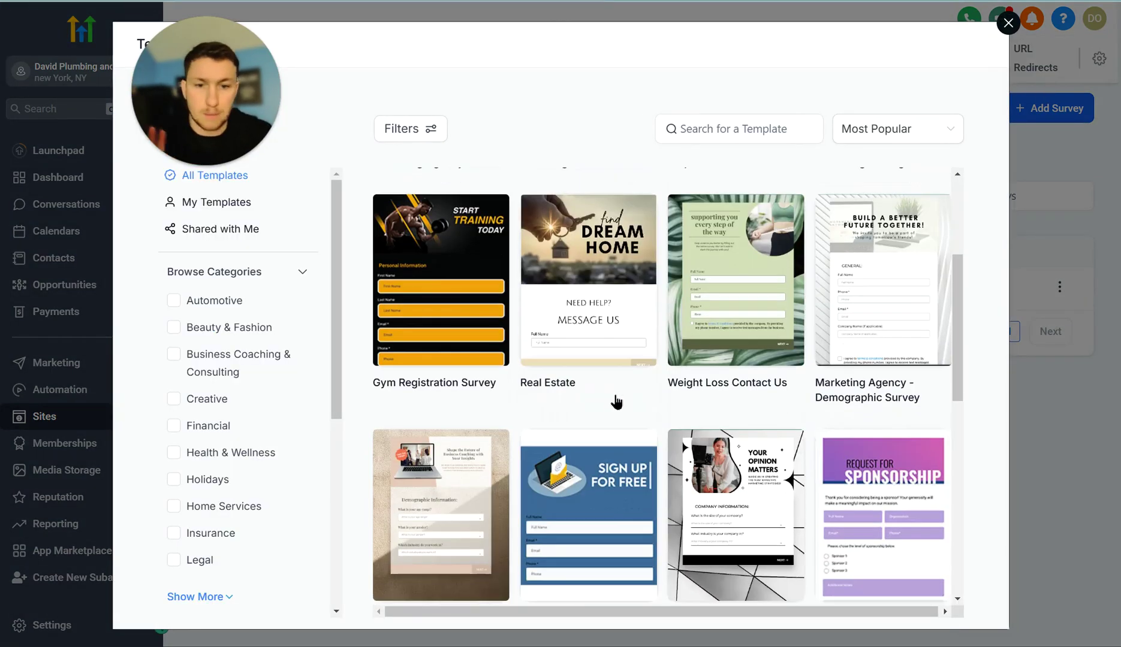
pyautogui.click(617, 279)
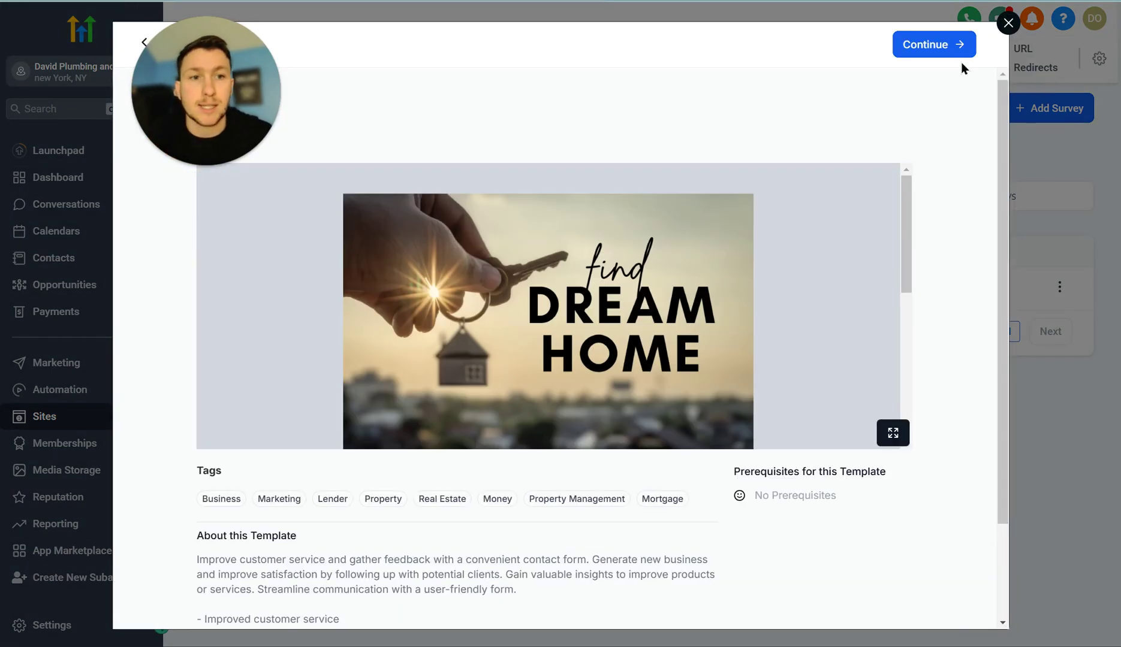
pyautogui.click(955, 45)
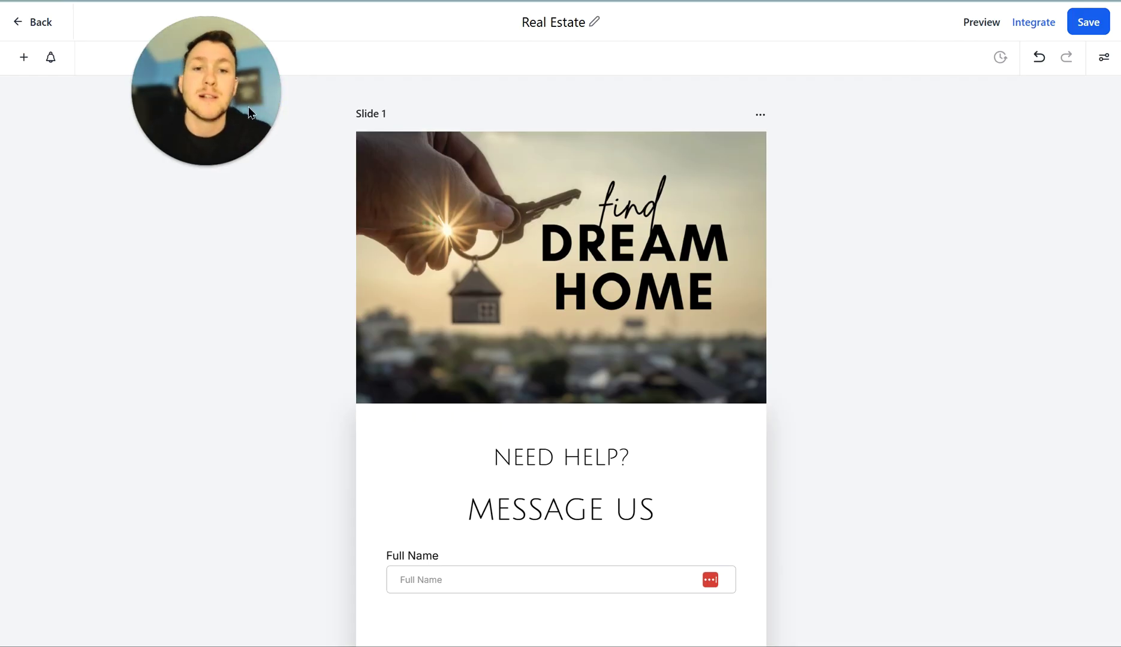
# - Show the Add Survey Element panel and browse the Quick Add element list
pyautogui.click(24, 59)
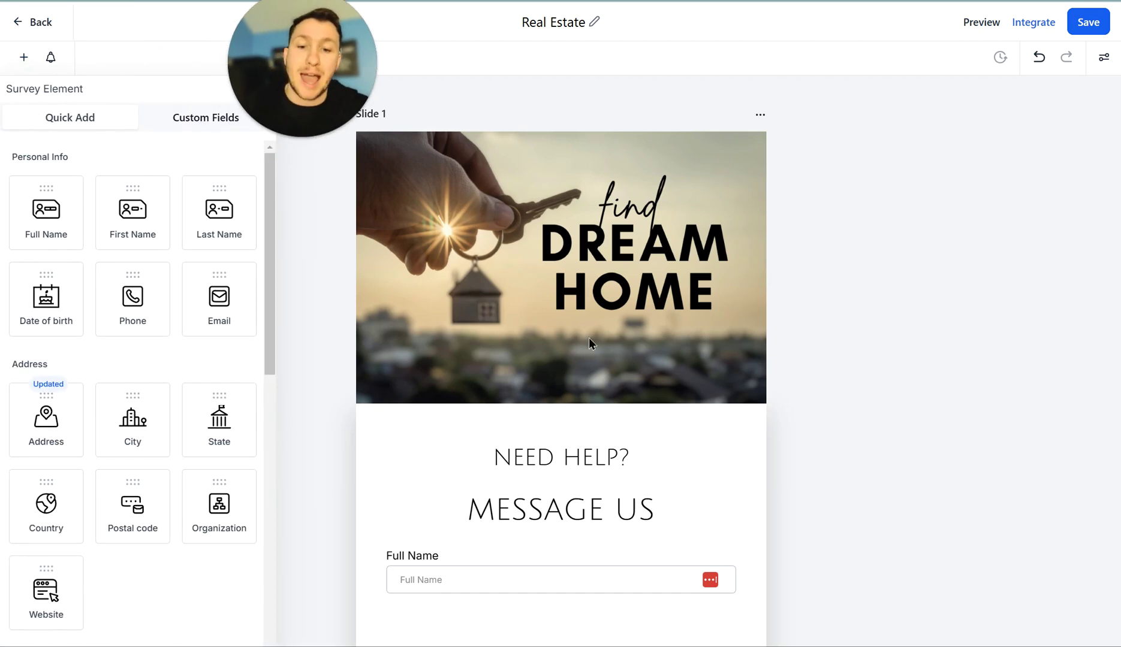
pyautogui.scroll(-7, 590, 306)
pyautogui.scroll(7, 668, 348)
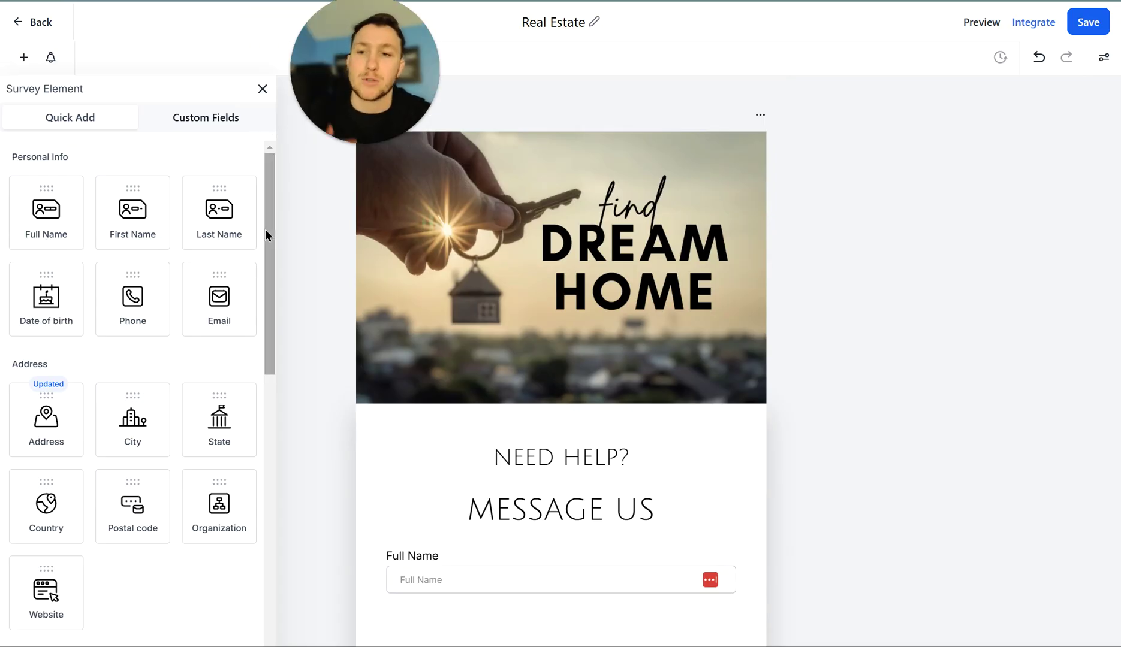
pyautogui.scroll(-1, 268, 236)
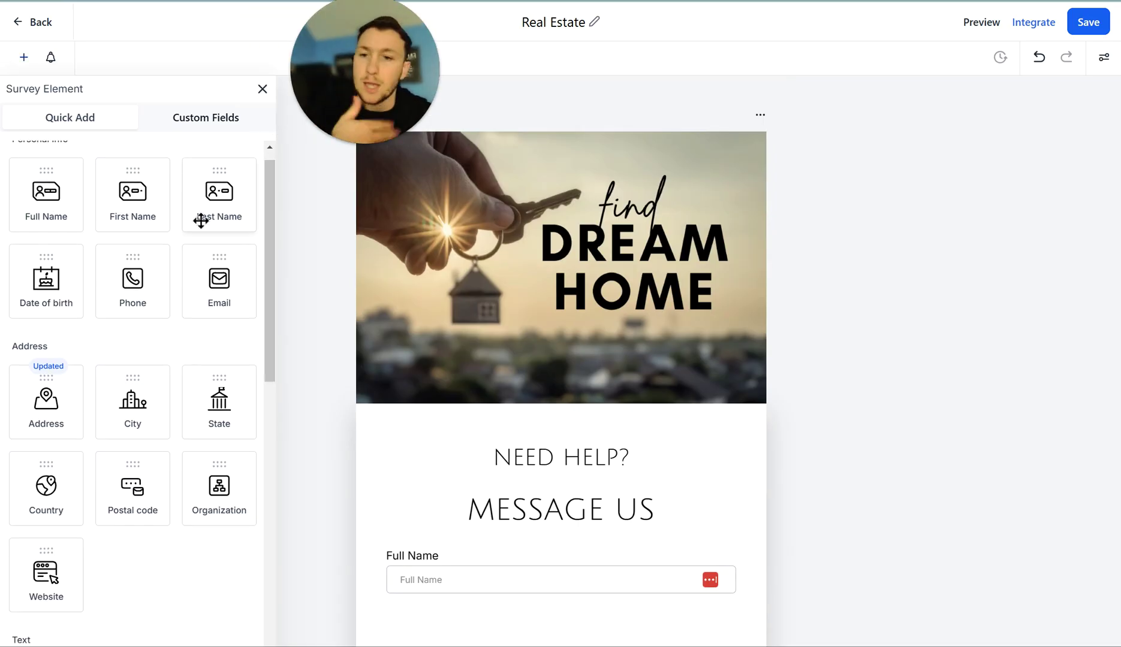
pyautogui.scroll(-2, 263, 278)
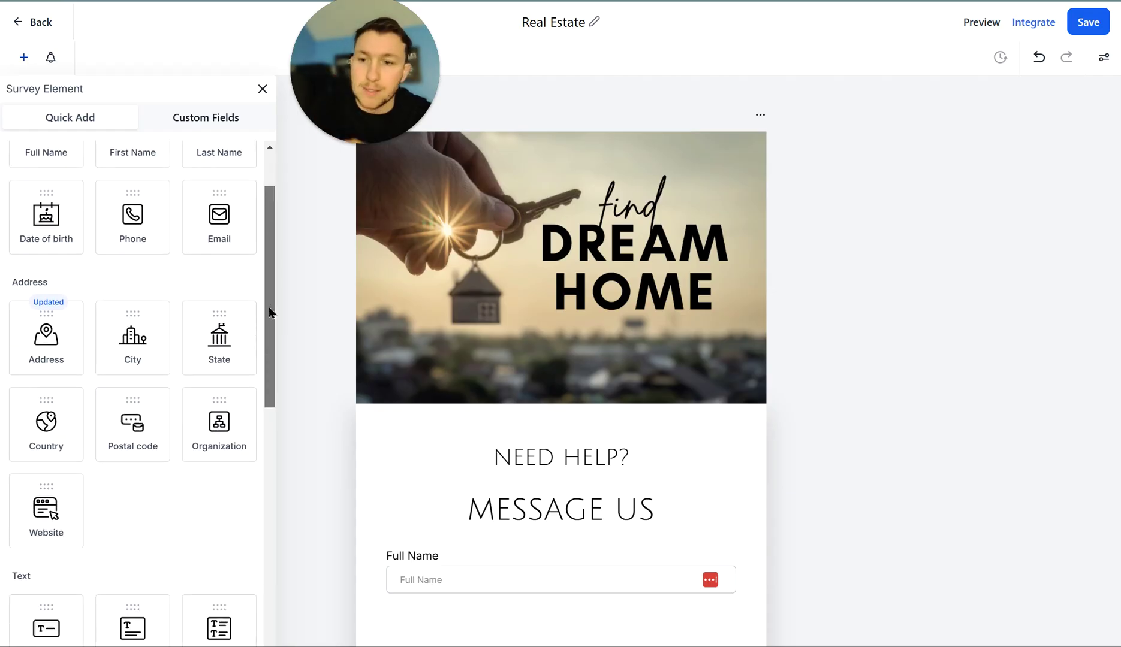
pyautogui.moveTo(265, 293); pyautogui.dragTo(278, 538)
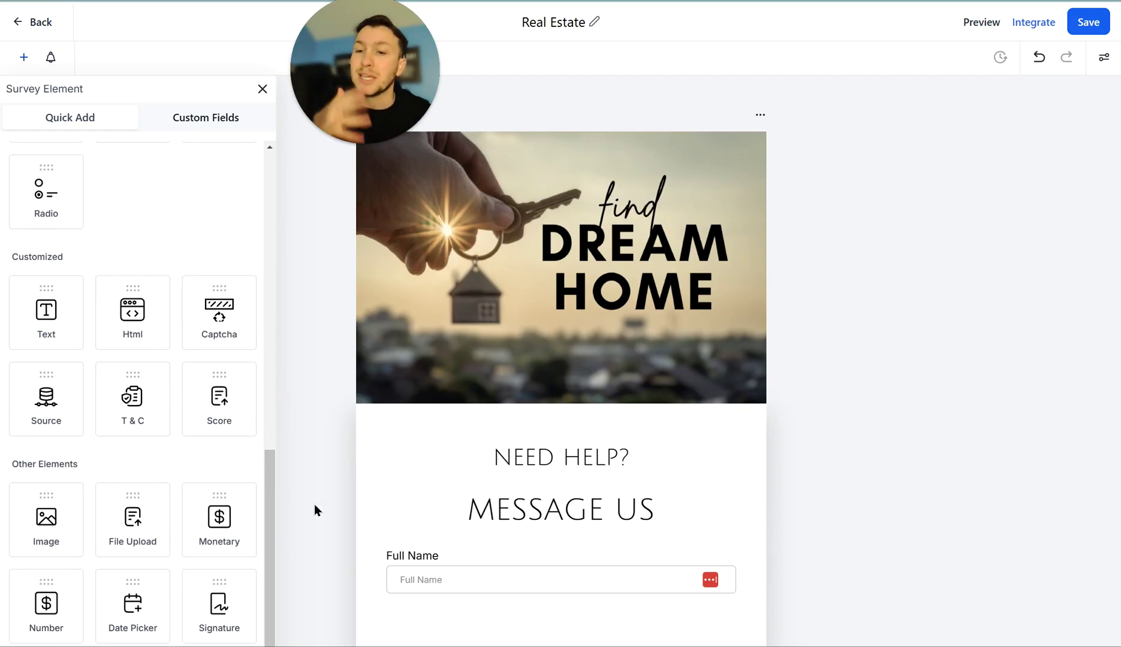
pyautogui.scroll(10, 210, 471)
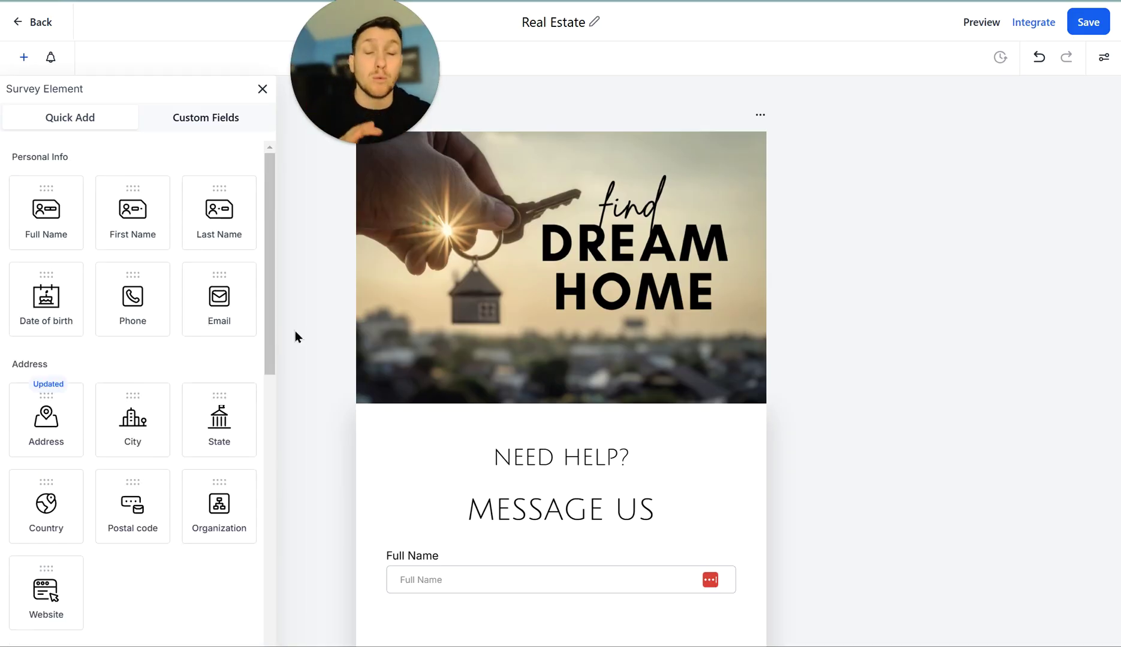
# - Browse the custom fields, start then cancel a new custom field, and return to standard fields
pyautogui.click(205, 119)
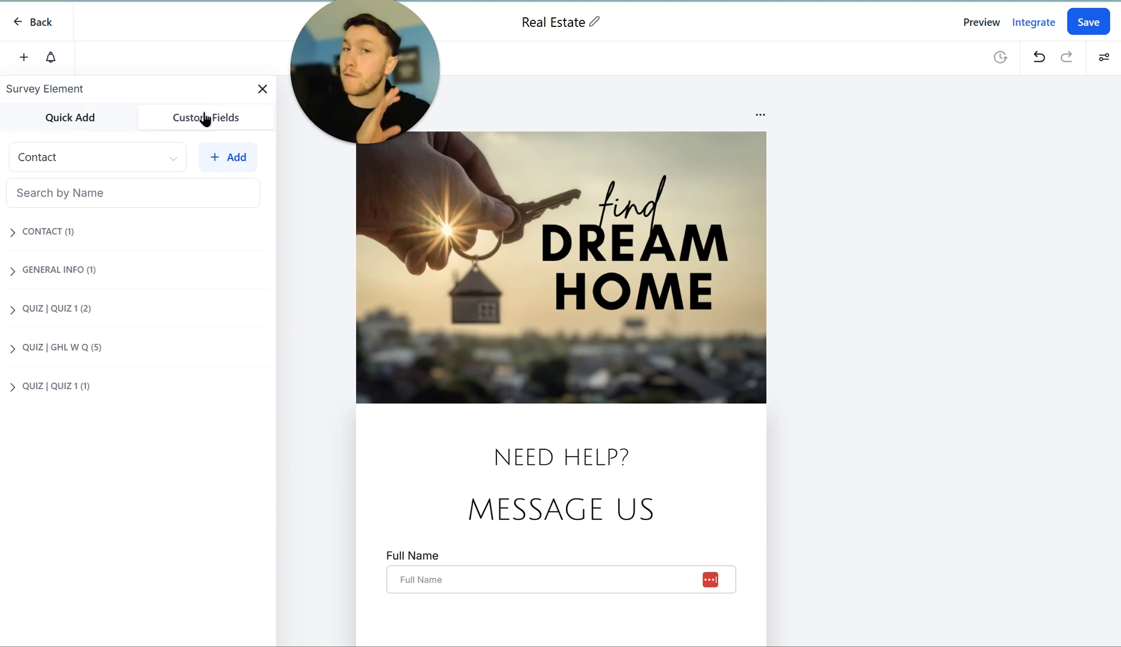
pyautogui.click(91, 123)
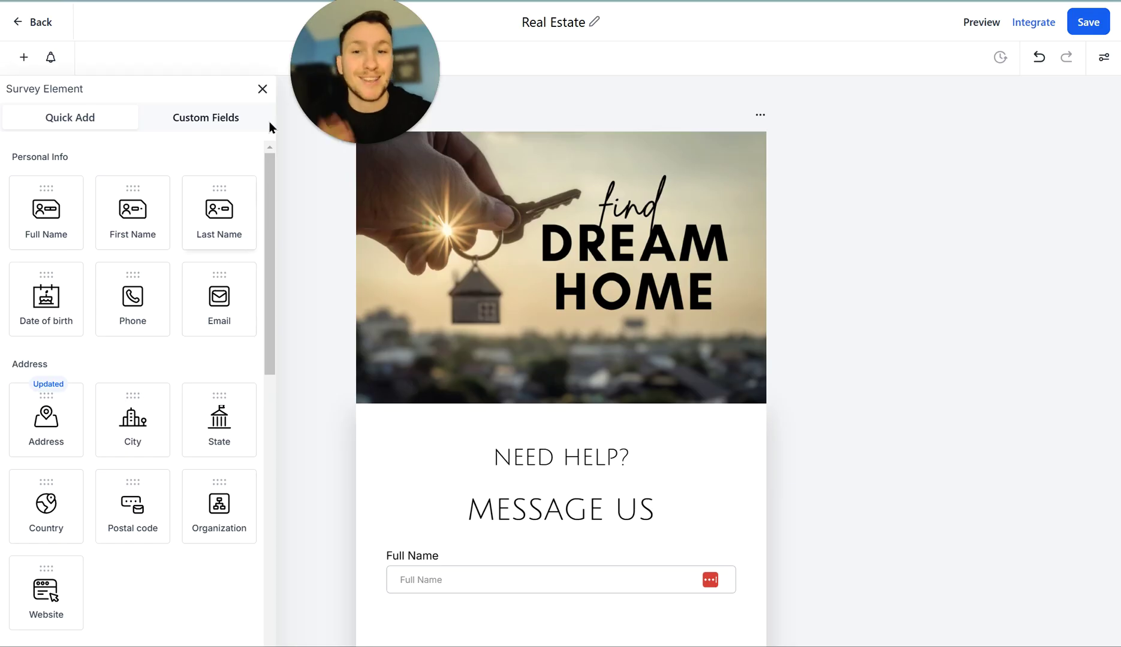
pyautogui.click(219, 124)
pyautogui.click(207, 162)
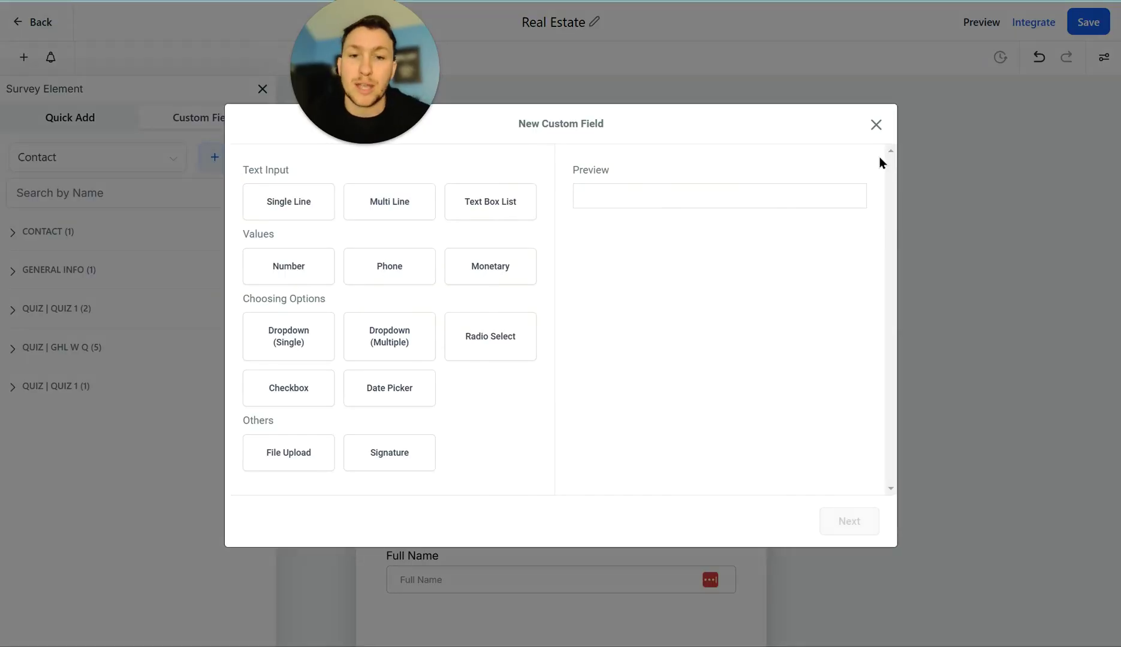
pyautogui.click(876, 124)
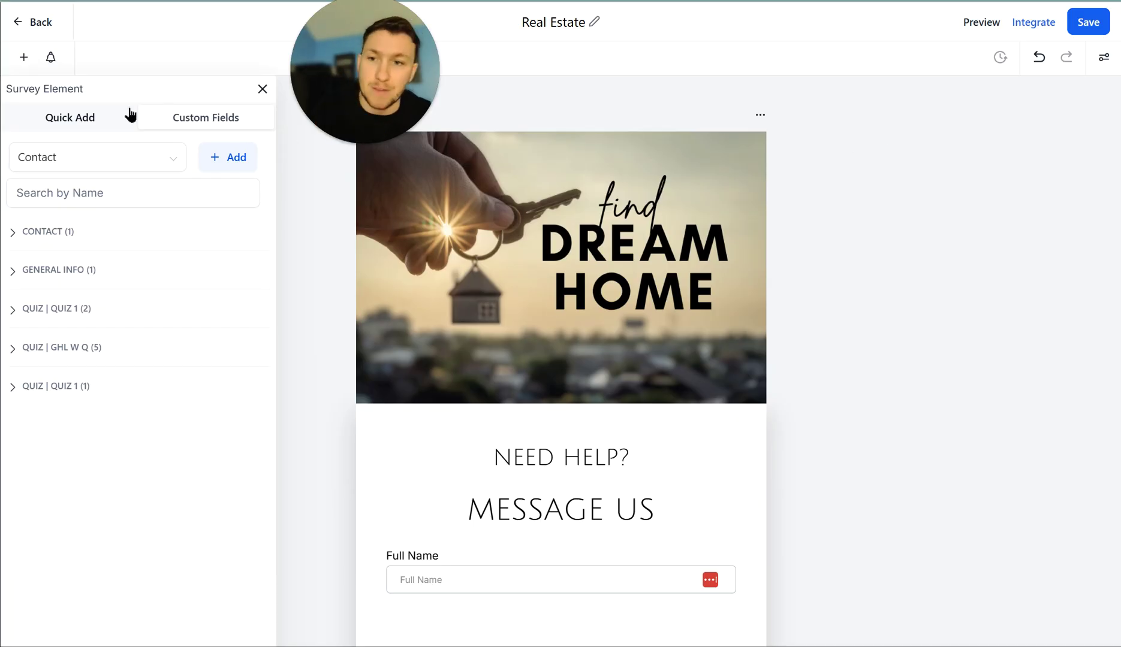
pyautogui.click(86, 119)
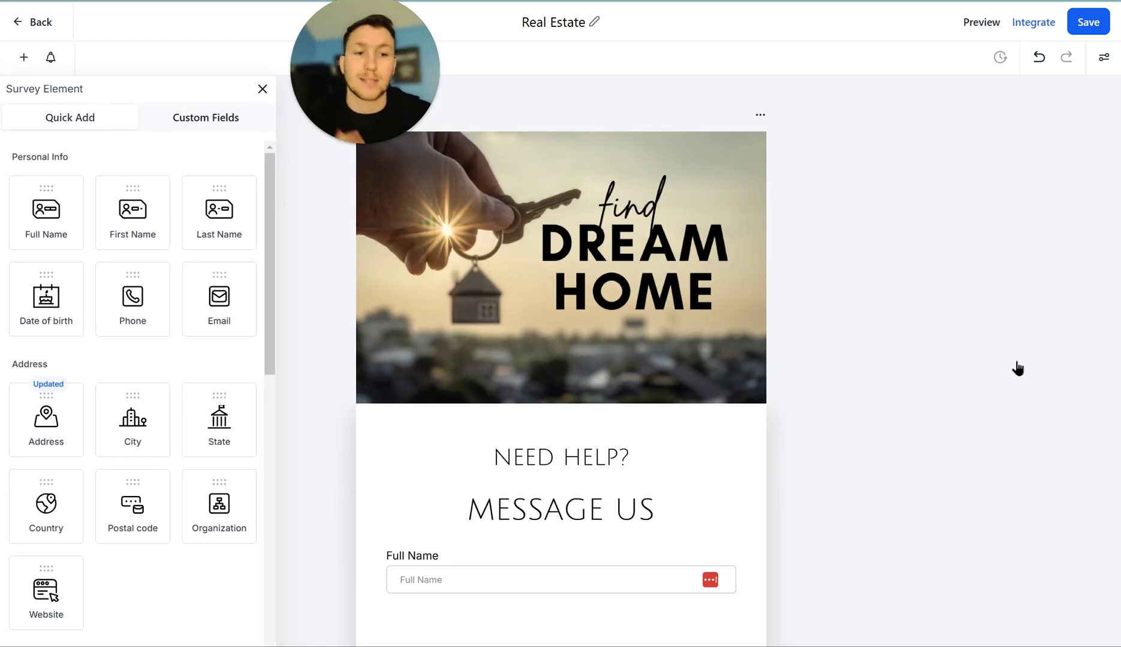
pyautogui.scroll(-20, 766, 312)
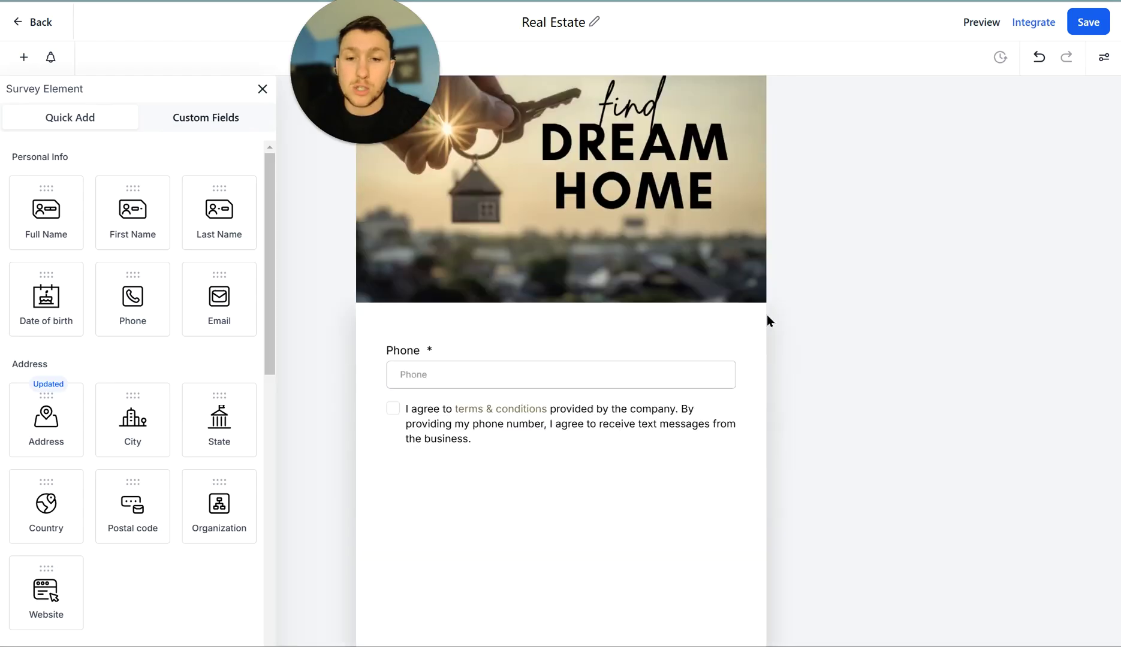
pyautogui.scroll(20, 777, 346)
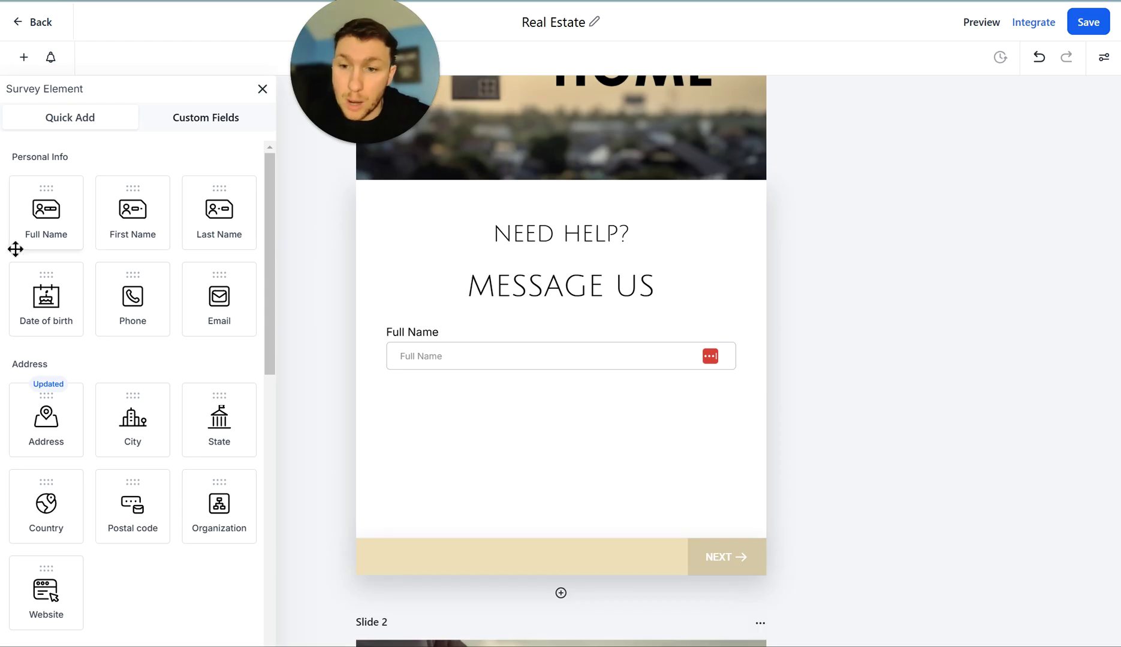
# - Add a Date of birth field below Full Name, review its date settings, then deselect it
pyautogui.moveTo(65, 309); pyautogui.dragTo(510, 380)
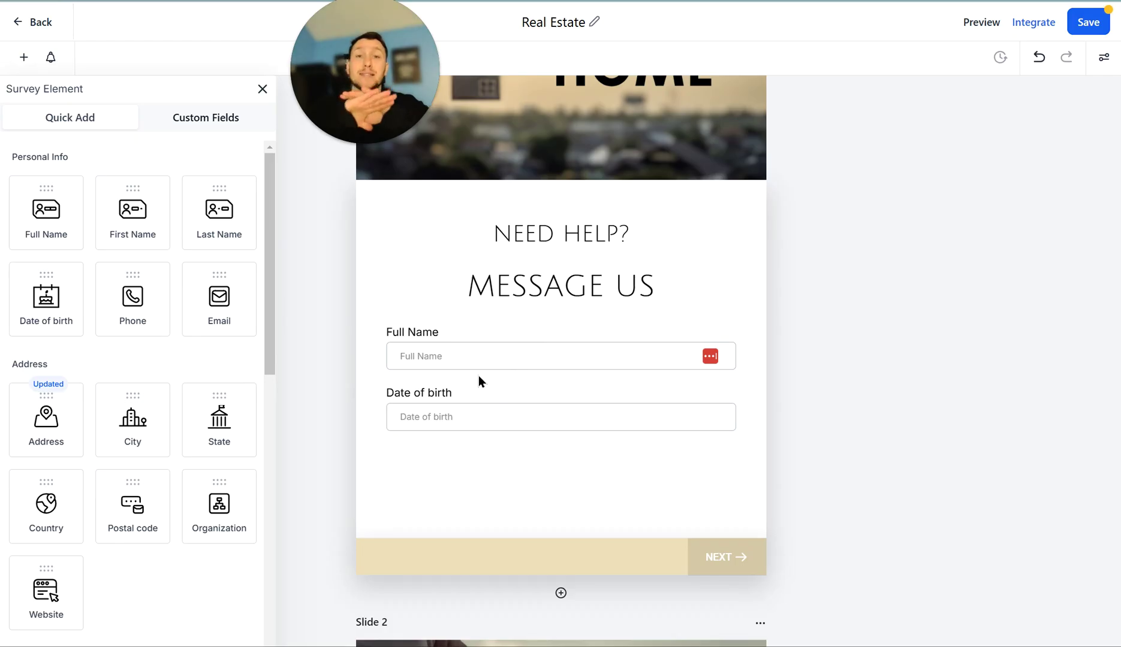
pyautogui.click(536, 417)
pyautogui.scroll(-12, 542, 426)
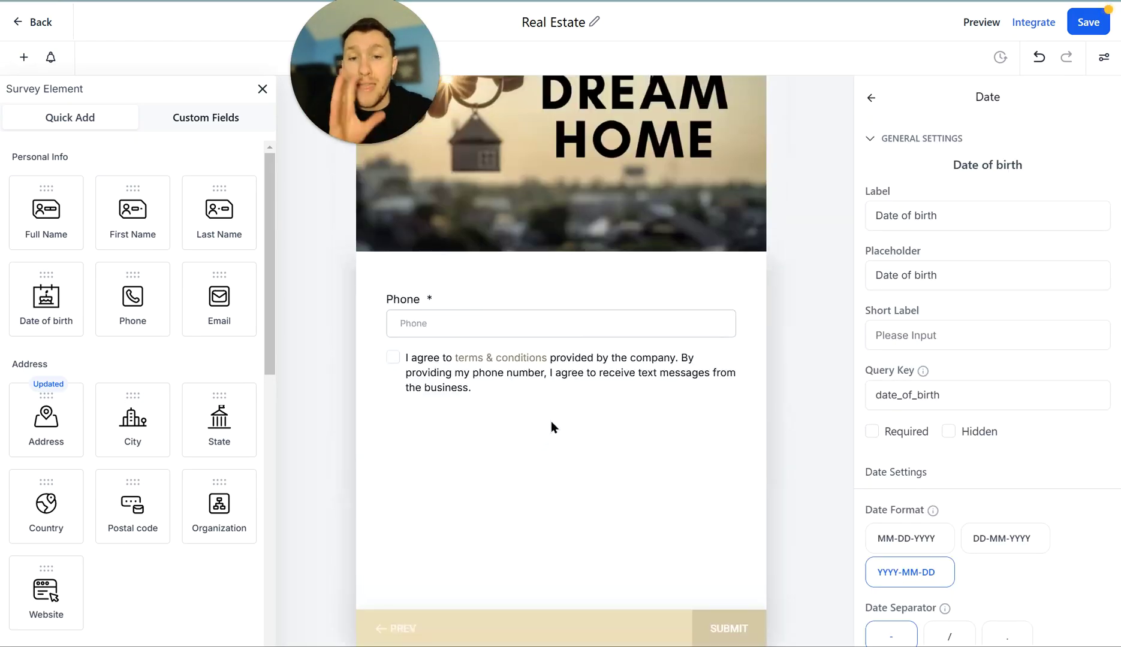
pyautogui.scroll(5, 551, 421)
pyautogui.scroll(-1, 555, 432)
pyautogui.scroll(6, 556, 439)
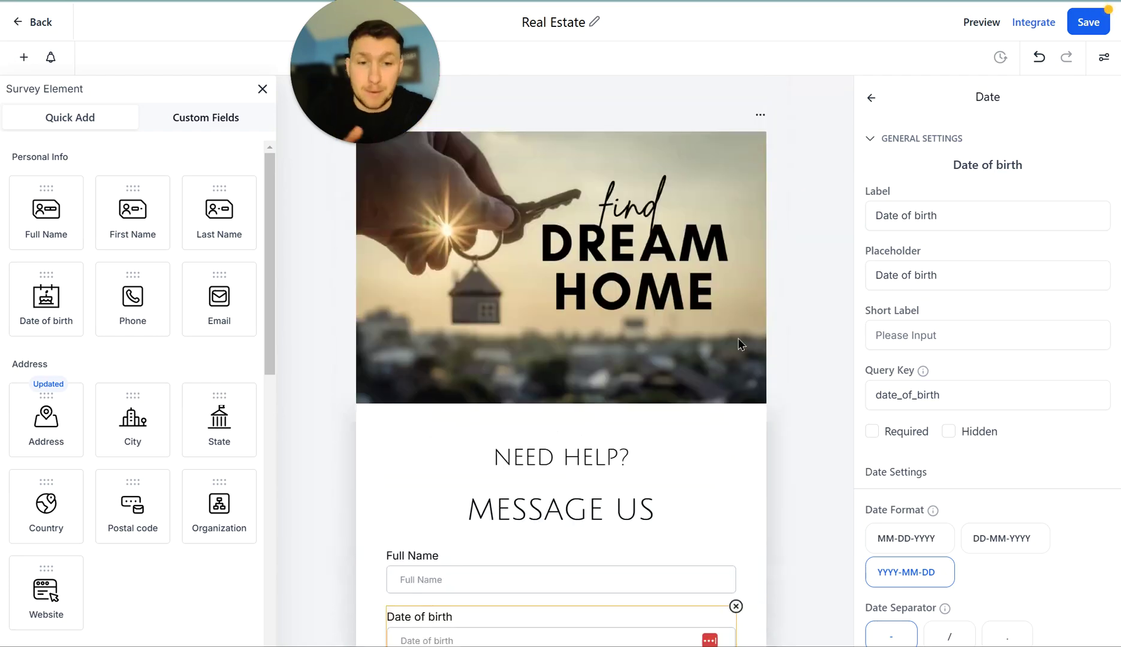
pyautogui.click(799, 345)
# - Add a new Slide 4 at the survey's end holding a Multi Dropdown field
pyautogui.moveTo(270, 225); pyautogui.dragTo(238, 437)
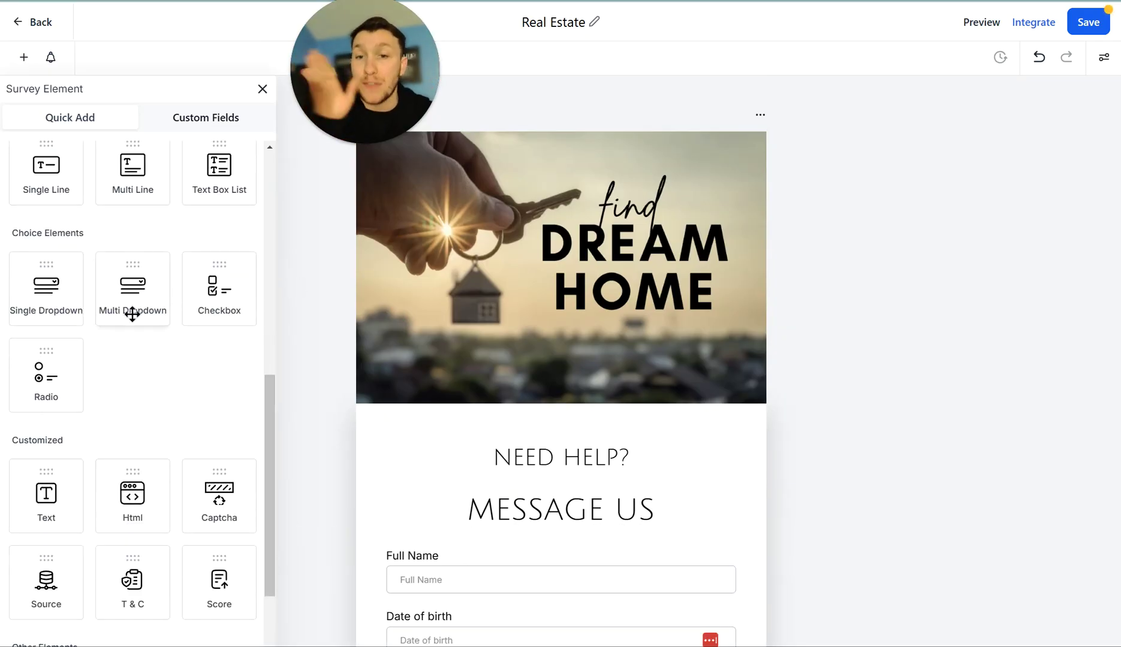
pyautogui.moveTo(133, 259); pyautogui.dragTo(384, 312)
pyautogui.scroll(-10, 512, 354)
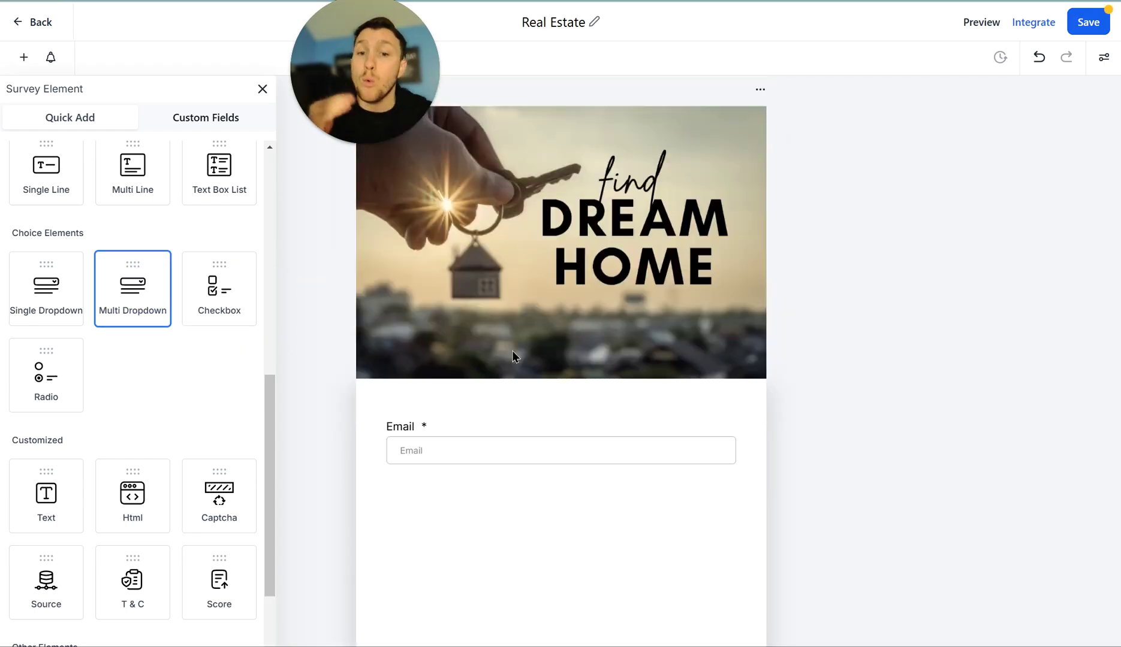
pyautogui.click(560, 514)
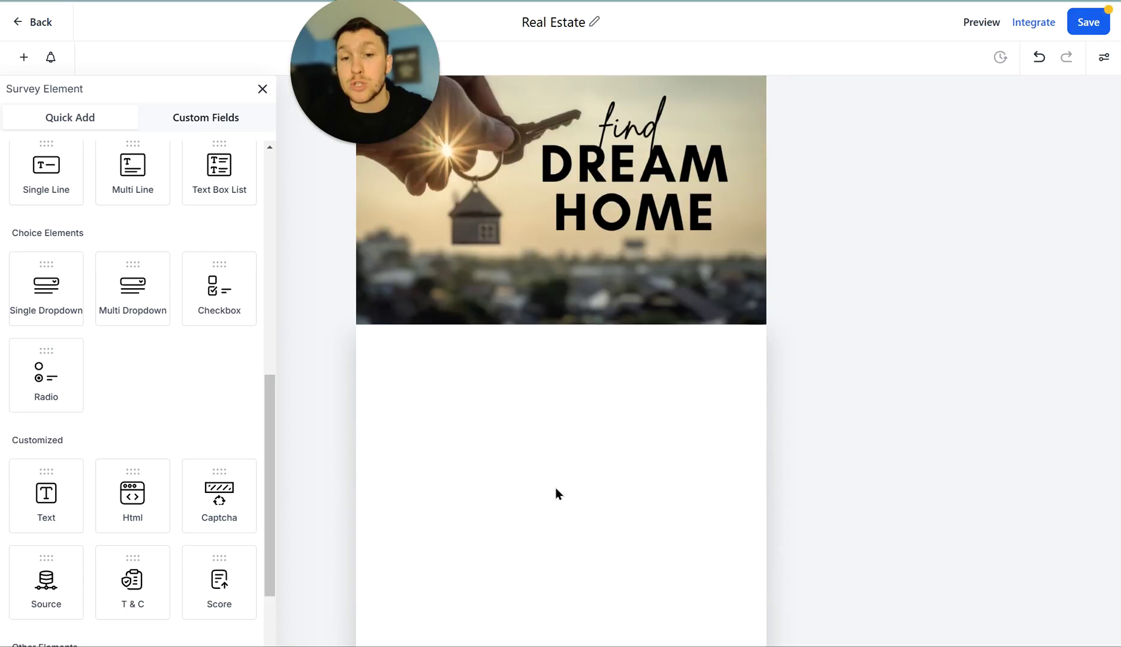
pyautogui.moveTo(245, 310); pyautogui.dragTo(518, 365)
pyautogui.moveTo(124, 268); pyautogui.dragTo(513, 431)
pyautogui.moveTo(549, 453); pyautogui.dragTo(543, 492)
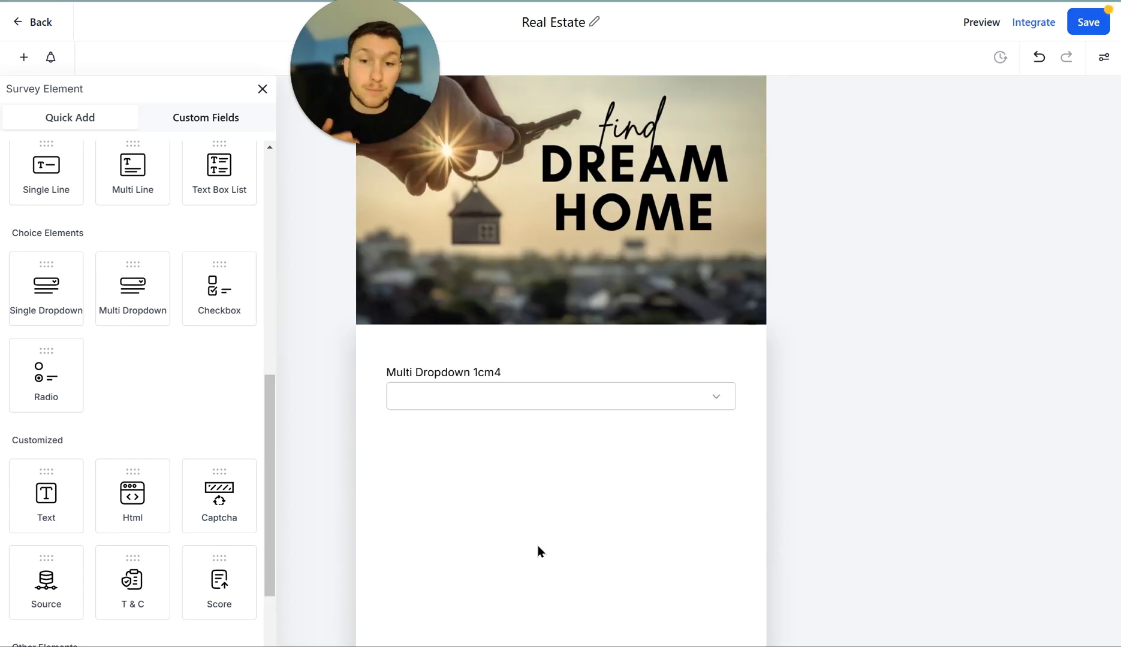
pyautogui.scroll(7, 582, 467)
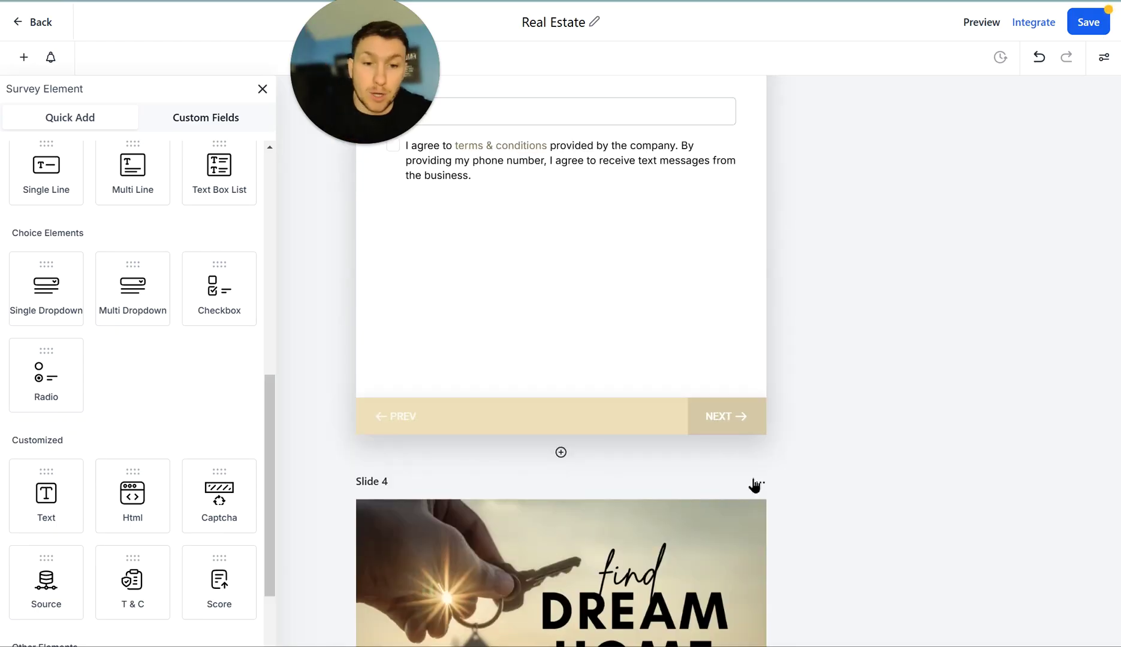
# - Delete Slide 4 and confirm, leaving the Phone slide as the survey's last step
pyautogui.click(761, 483)
pyautogui.click(768, 459)
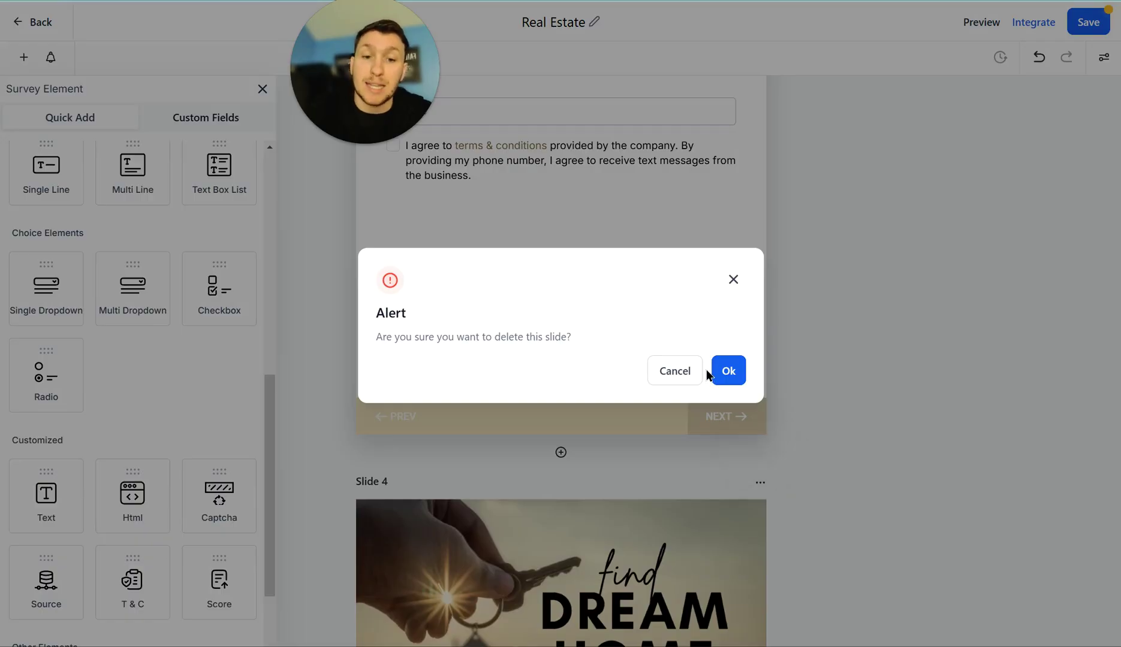
pyautogui.click(727, 372)
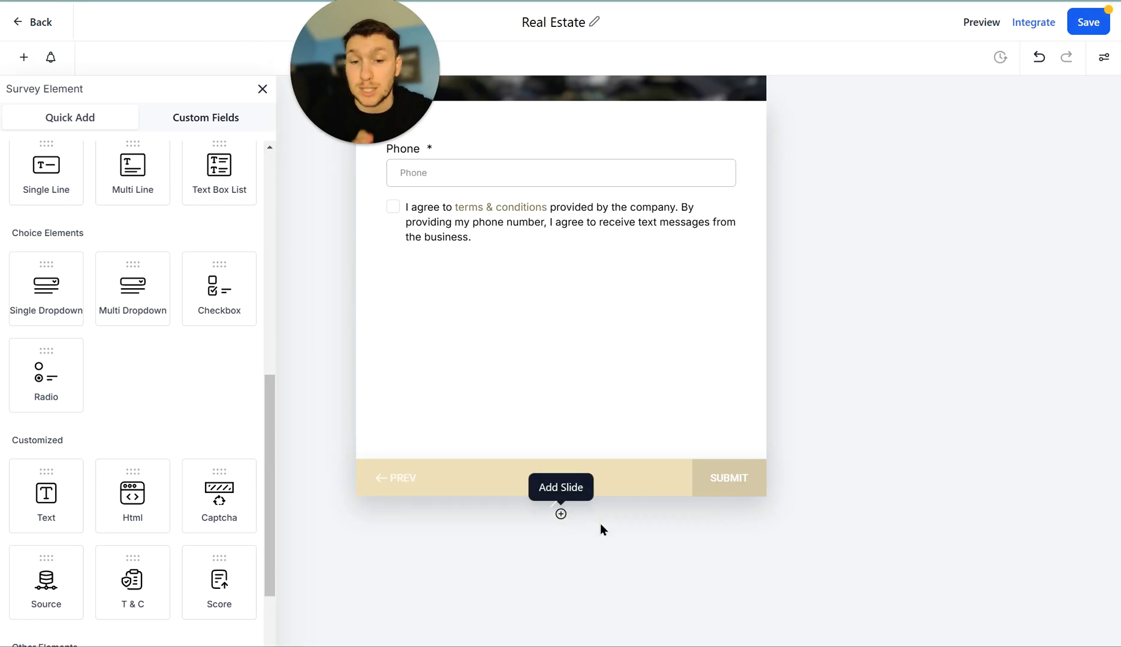
pyautogui.scroll(10, 688, 436)
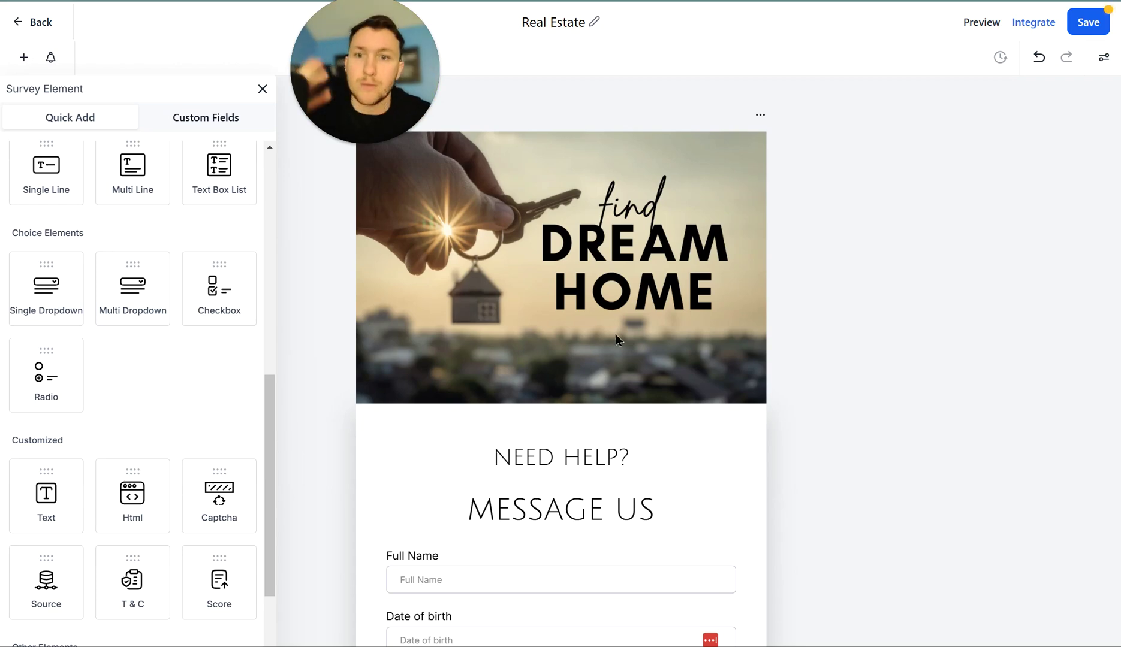
pyautogui.scroll(-10, 680, 436)
pyautogui.scroll(10, 672, 372)
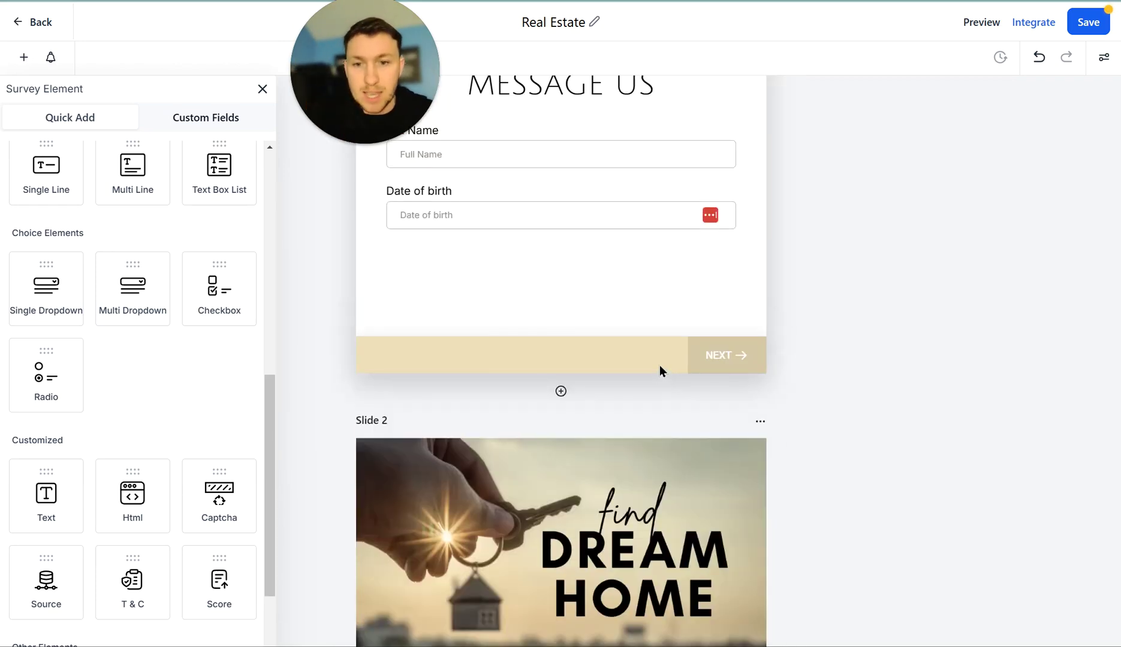
pyautogui.scroll(-7, 682, 457)
pyautogui.scroll(7, 690, 437)
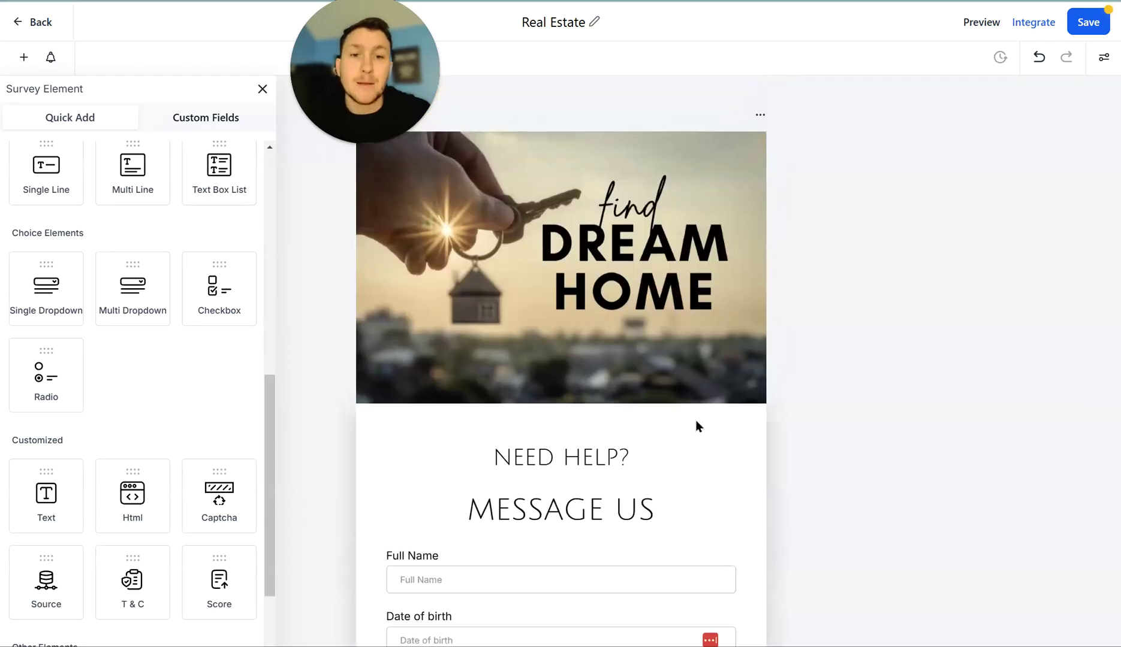
pyautogui.scroll(-4, 741, 324)
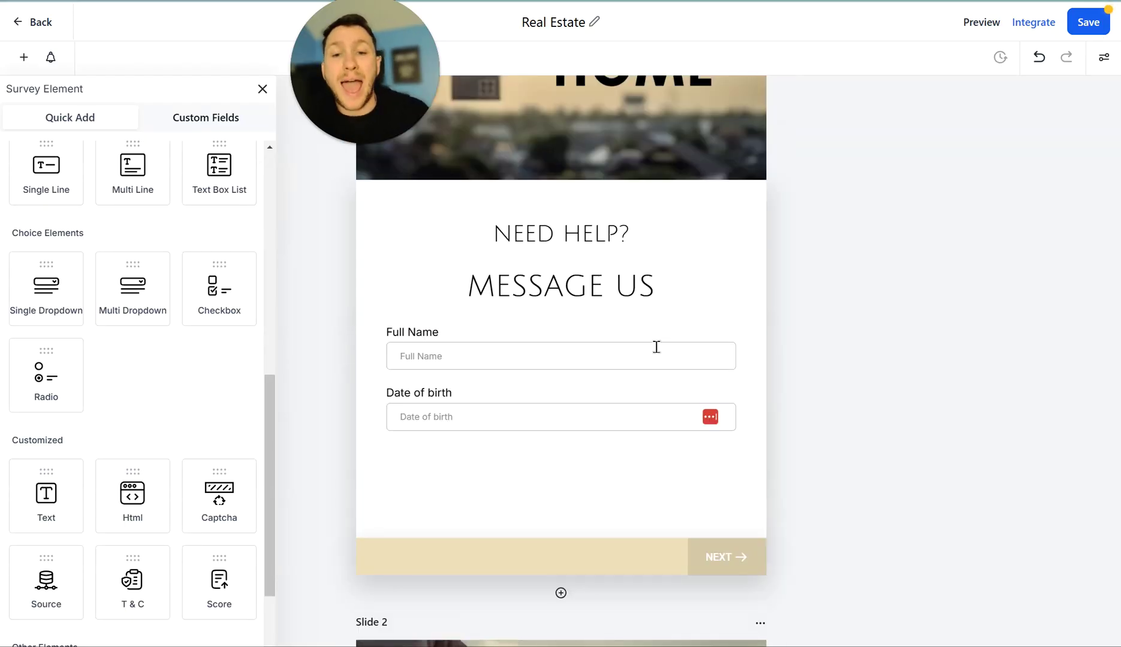
# - Test-edit the Full Name label and placeholder with 'eeee', then remove the added letters
pyautogui.click(654, 346)
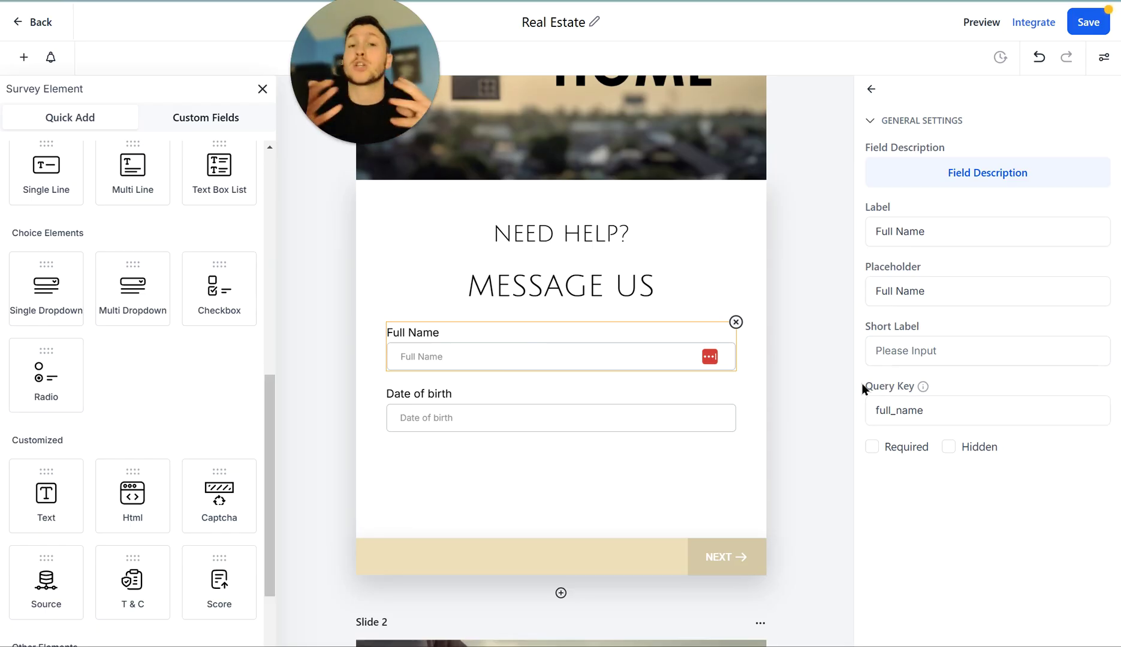
pyautogui.click(941, 240)
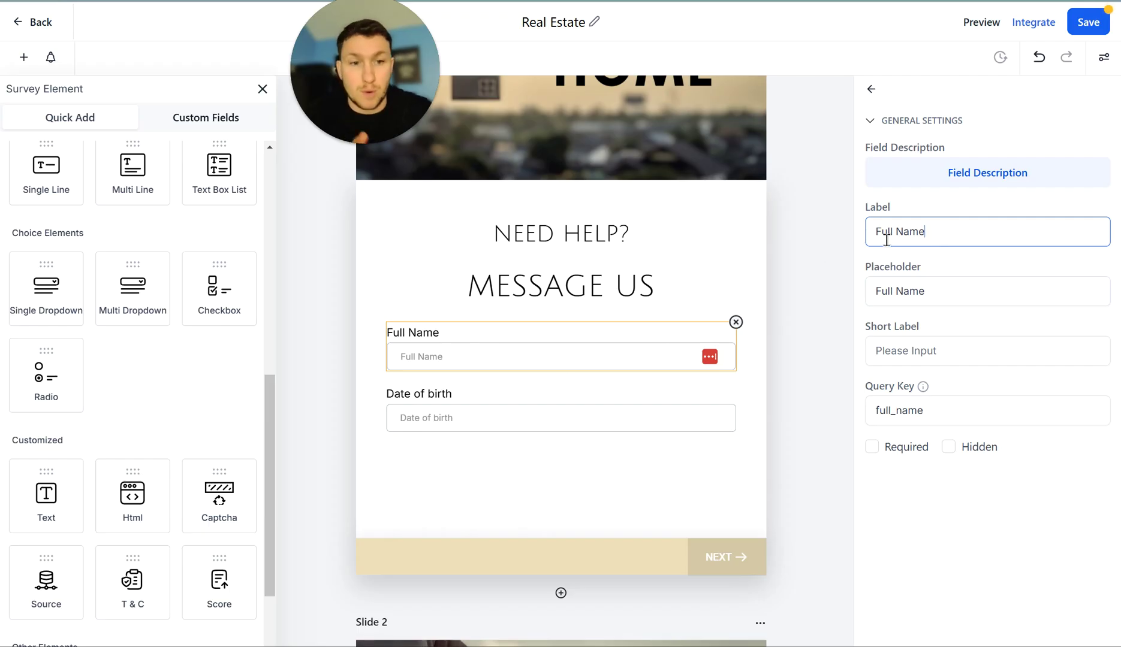
pyautogui.write('eeee')
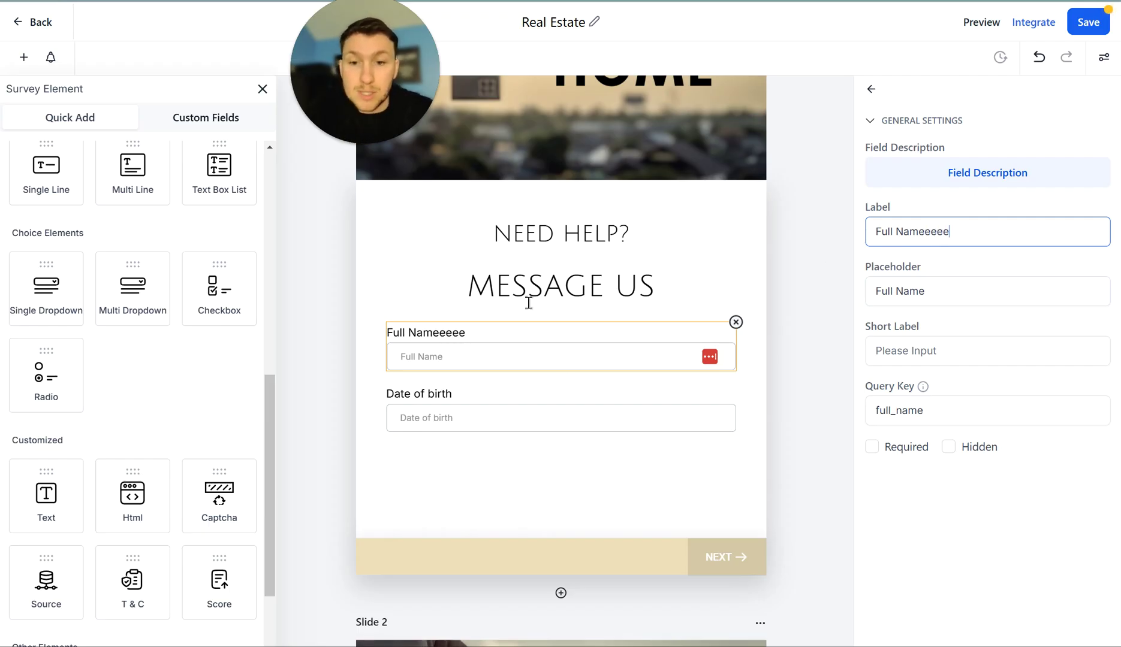
pyautogui.moveTo(951, 232); pyautogui.dragTo(929, 234)
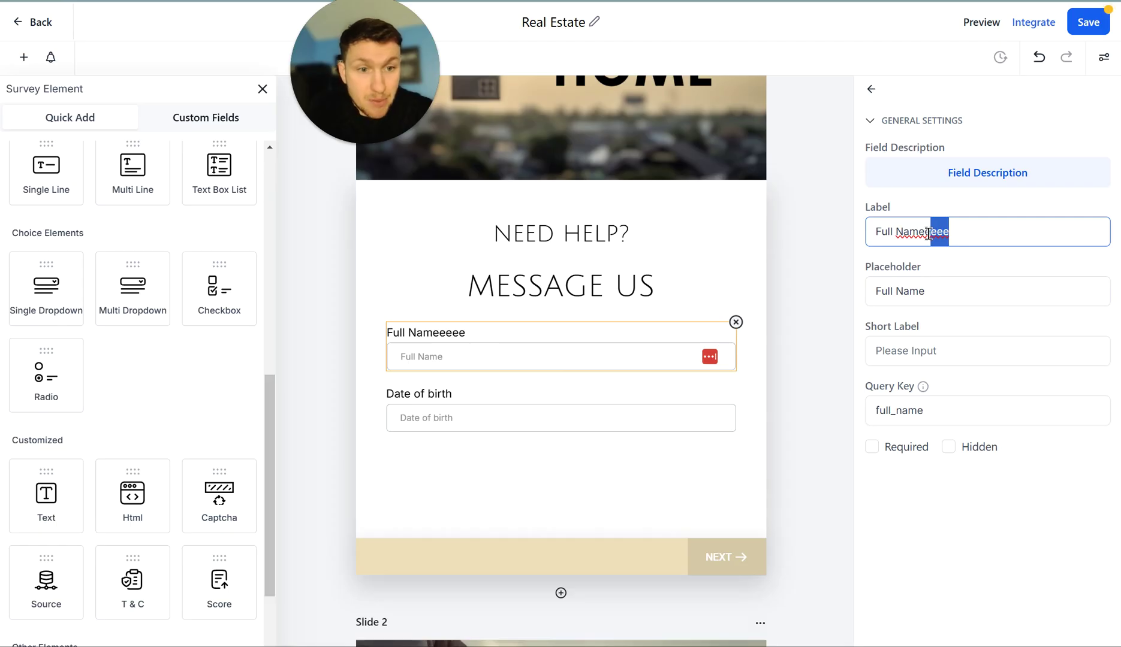
pyautogui.press('BackSpace')
pyautogui.press('BackSpace')
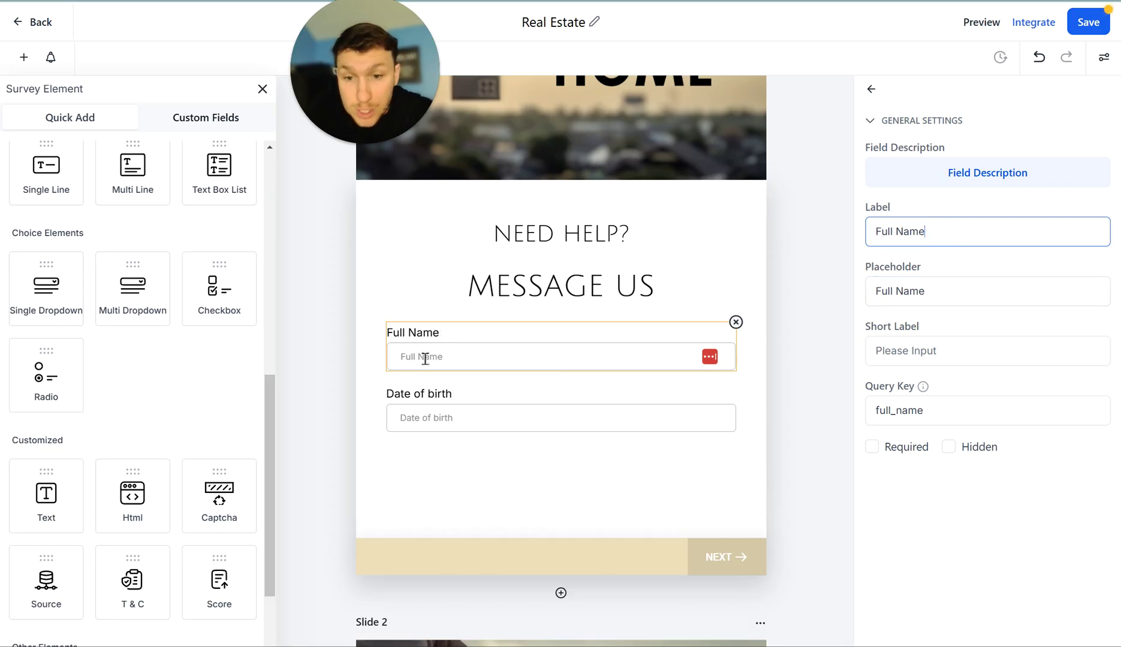
pyautogui.click(940, 299)
pyautogui.write('eeee')
pyautogui.moveTo(950, 292); pyautogui.dragTo(928, 293)
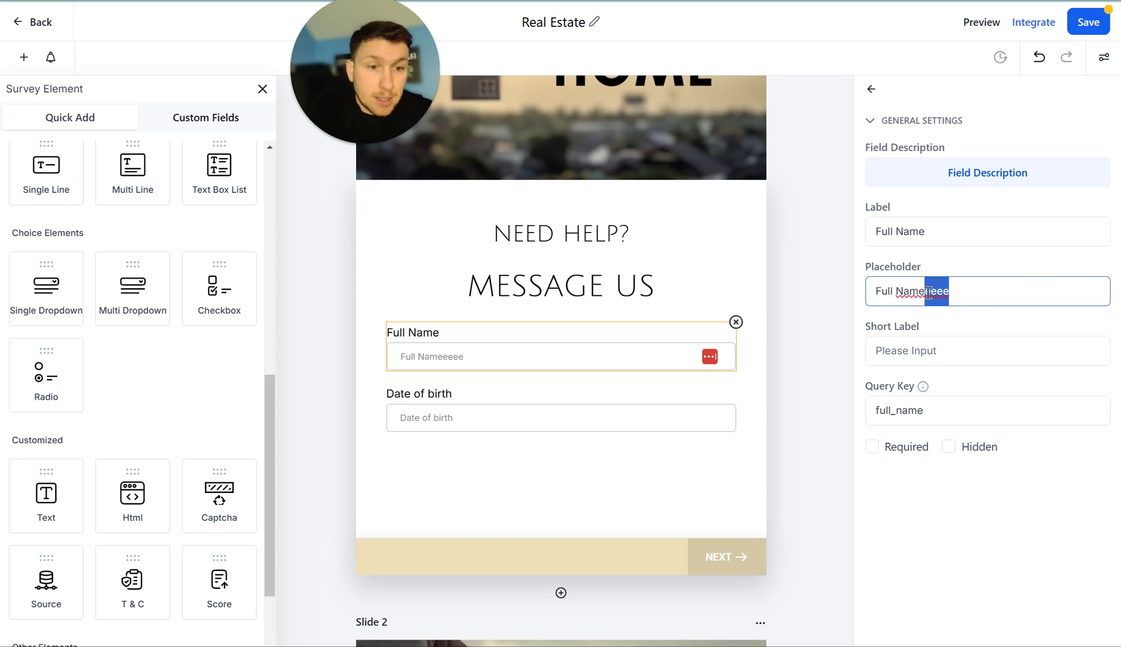
pyautogui.press('BackSpace')
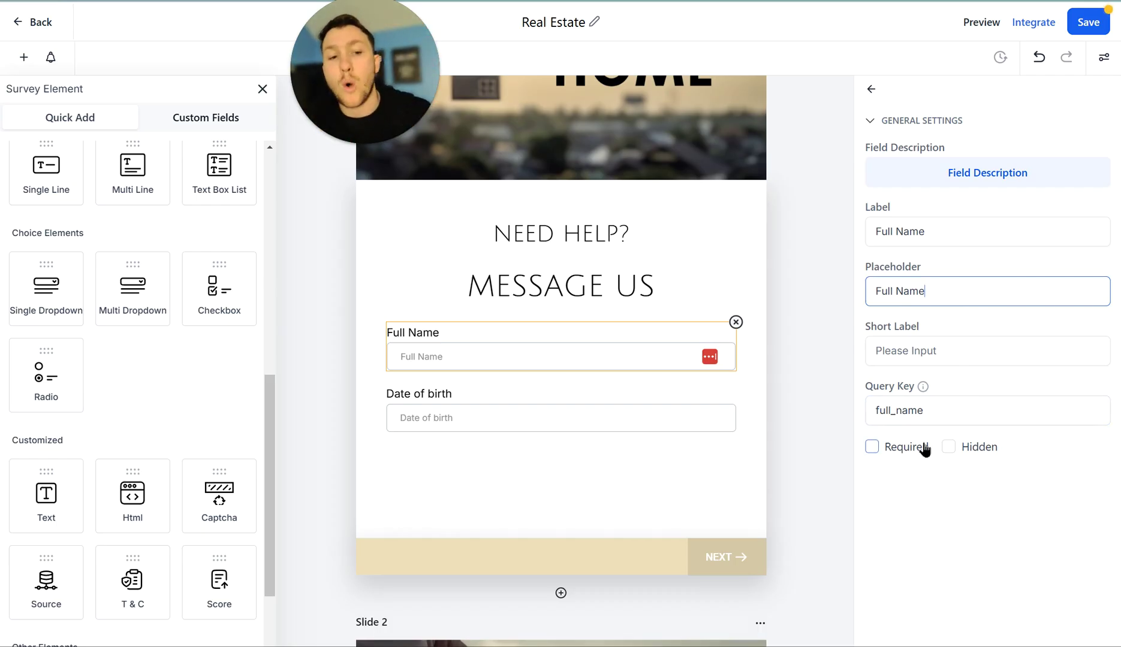
# - Toggle Full Name's Required setting on and back off, then close the field settings
pyautogui.click(905, 447)
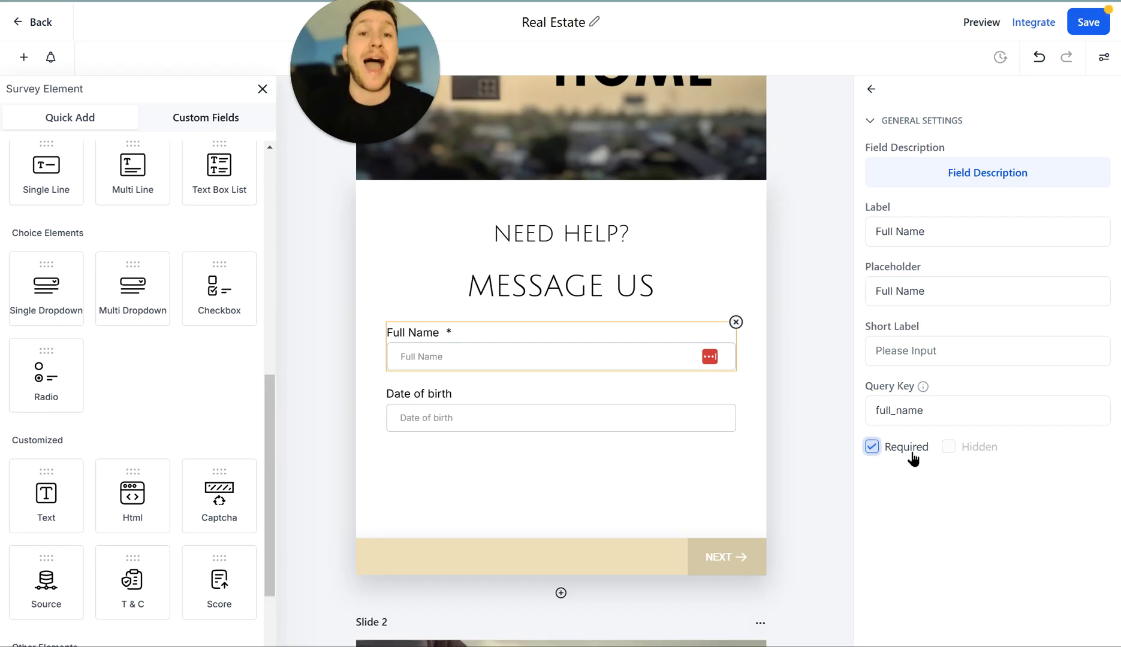
pyautogui.click(914, 459)
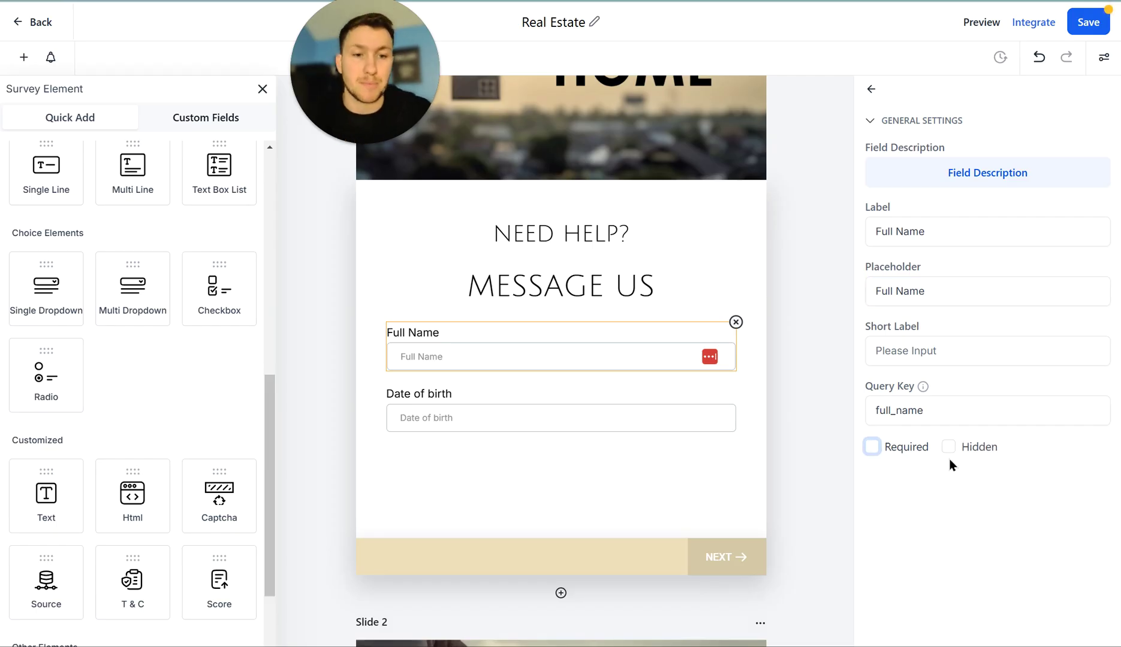
pyautogui.click(870, 122)
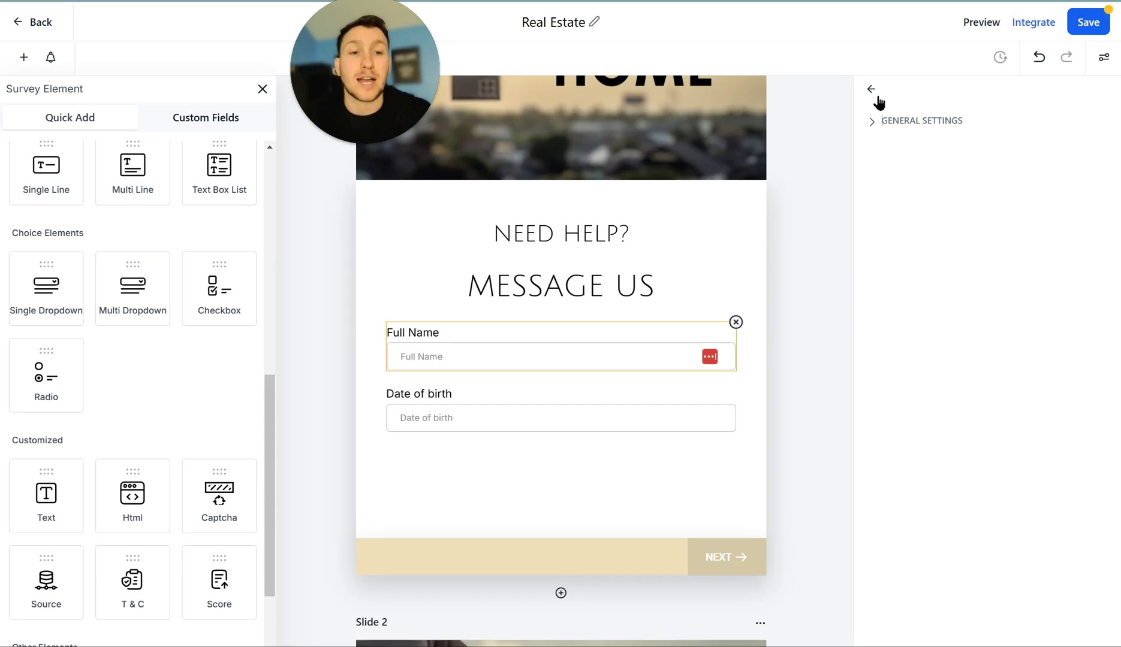
pyautogui.click(872, 91)
# - Show the survey's Styles & Options: Box input style, 550 px width, 16 px field spacing
pyautogui.click(1104, 57)
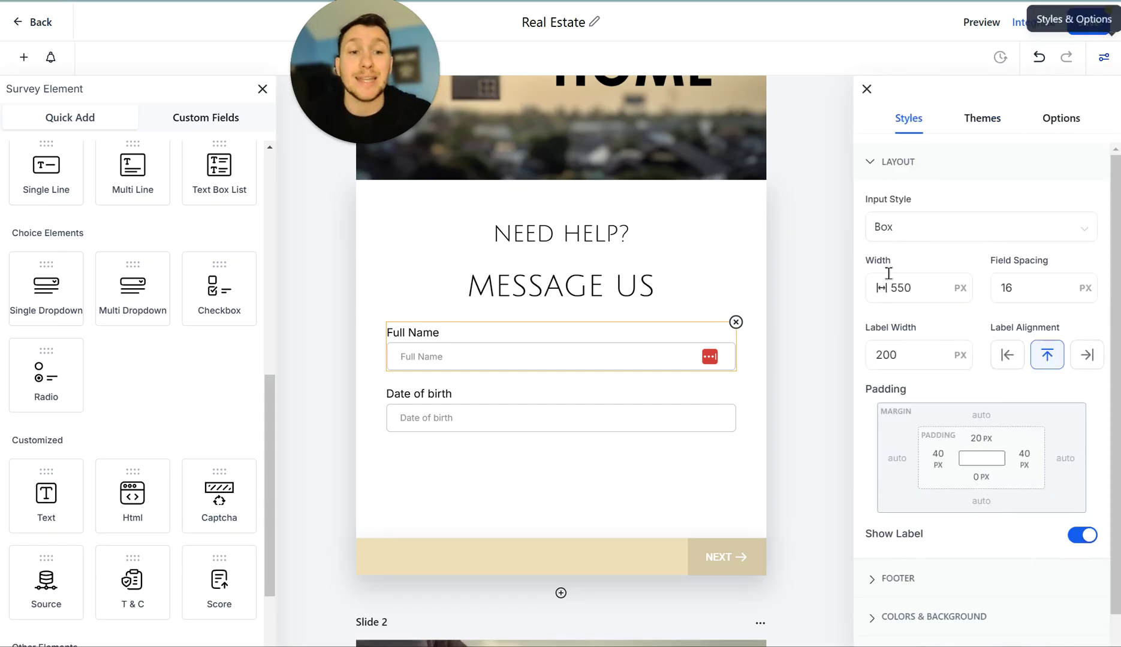
pyautogui.scroll(4, 701, 275)
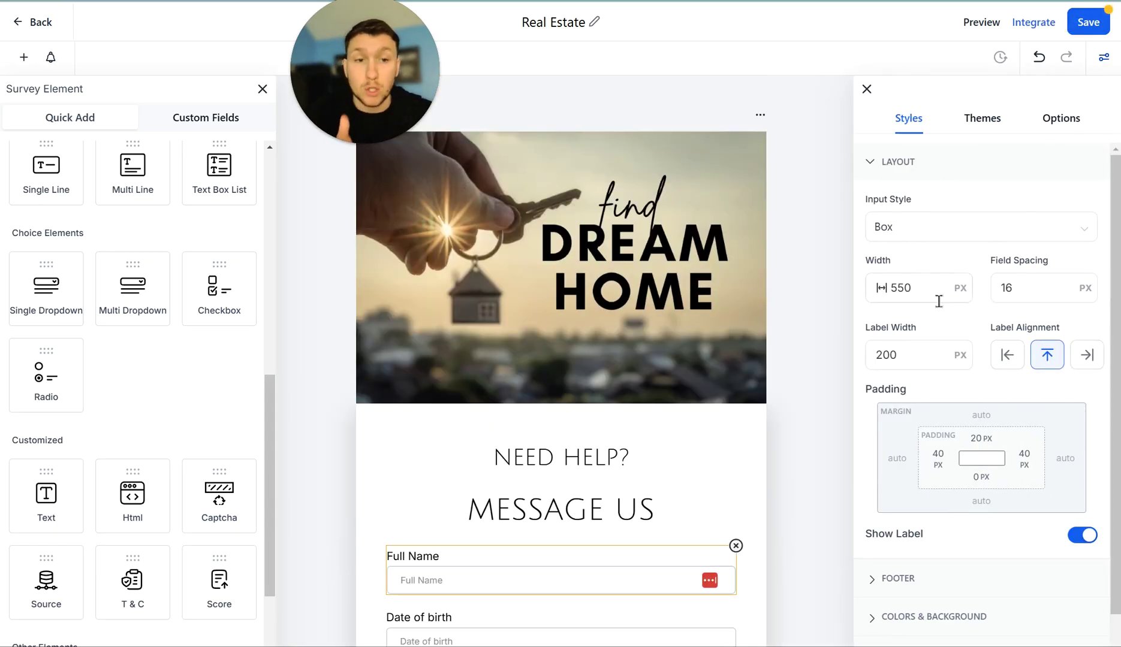
pyautogui.scroll(-1, 939, 302)
pyautogui.scroll(1, 968, 386)
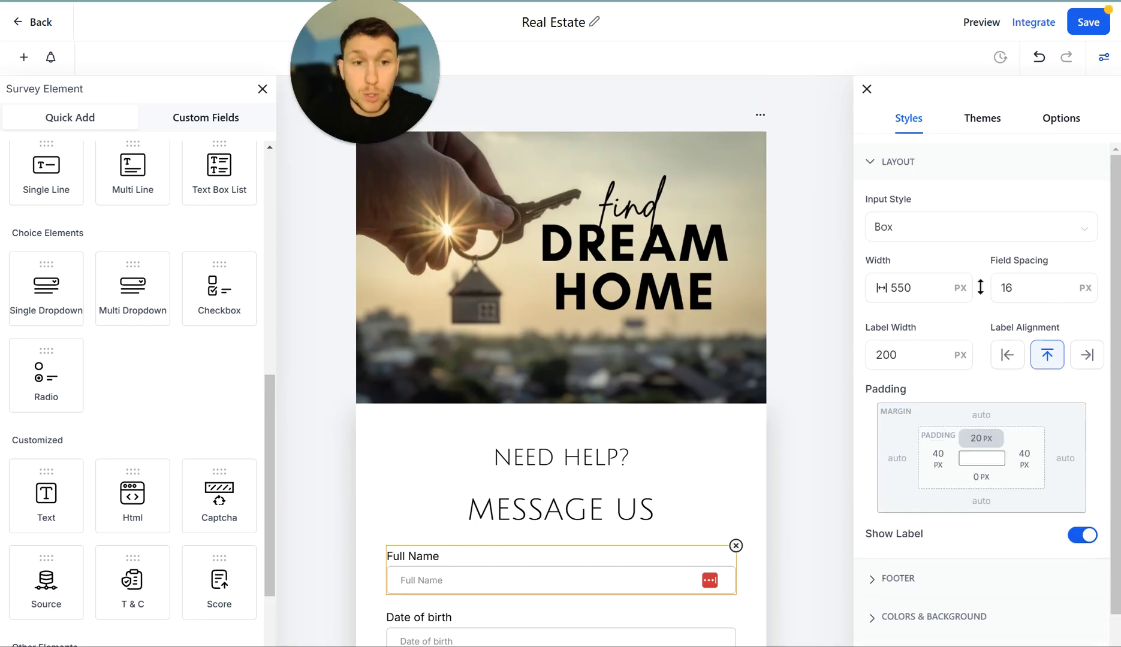
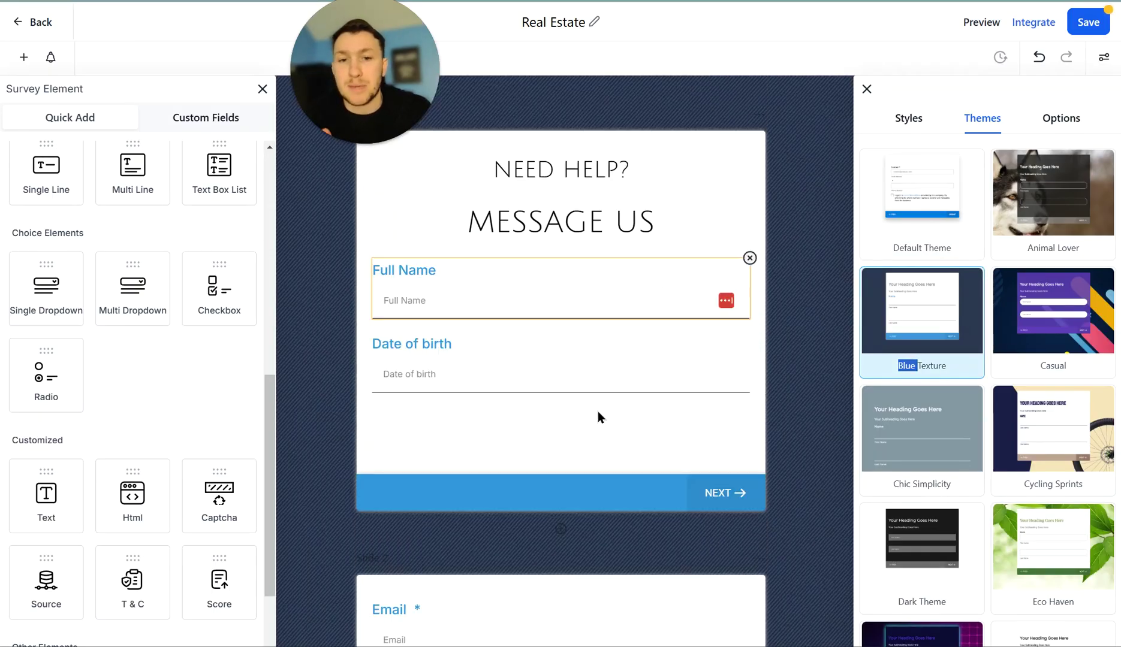
# - Undo the Blue Texture theme to restore the default Dream Home banner theme
pyautogui.click(1040, 60)
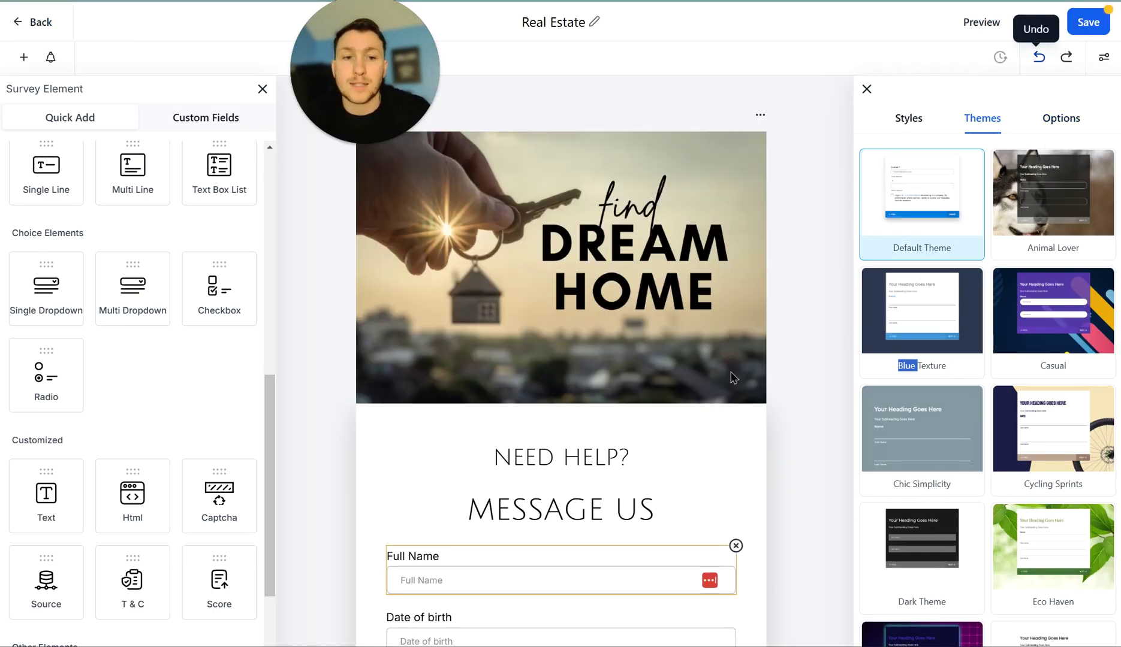
pyautogui.scroll(-4, 943, 392)
pyautogui.scroll(4, 1011, 236)
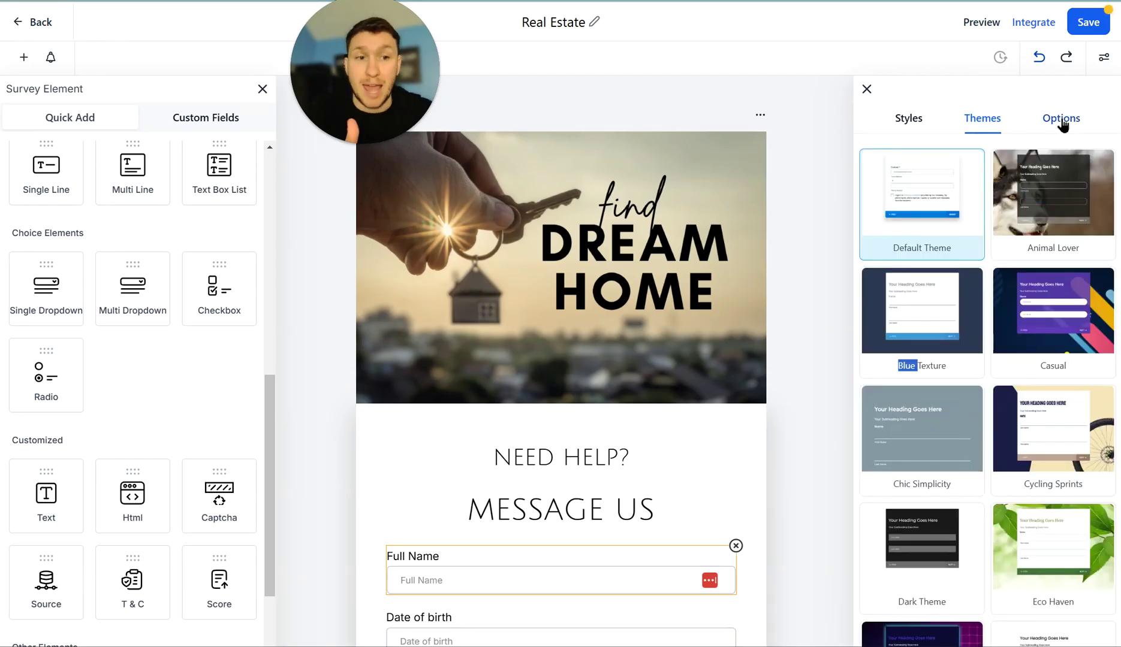
# - Review the Options tab's On Submit, Disqualify, partial-submission, Facebook Pixel and Survey Settings sections
pyautogui.click(1063, 123)
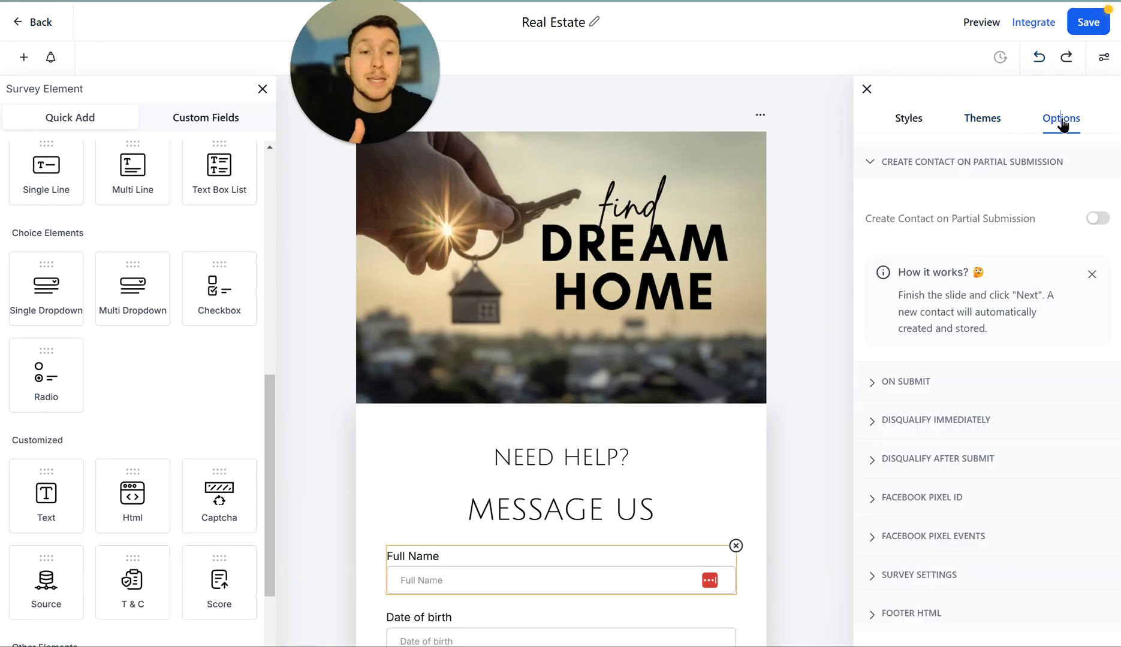
pyautogui.click(995, 382)
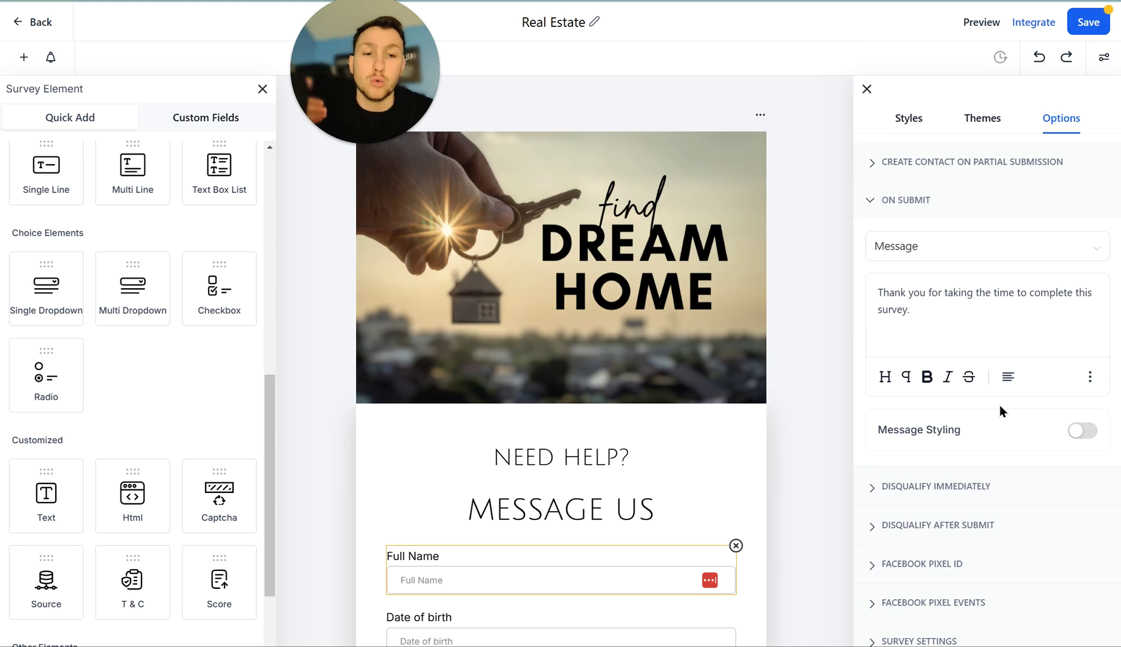
pyautogui.scroll(-1, 995, 419)
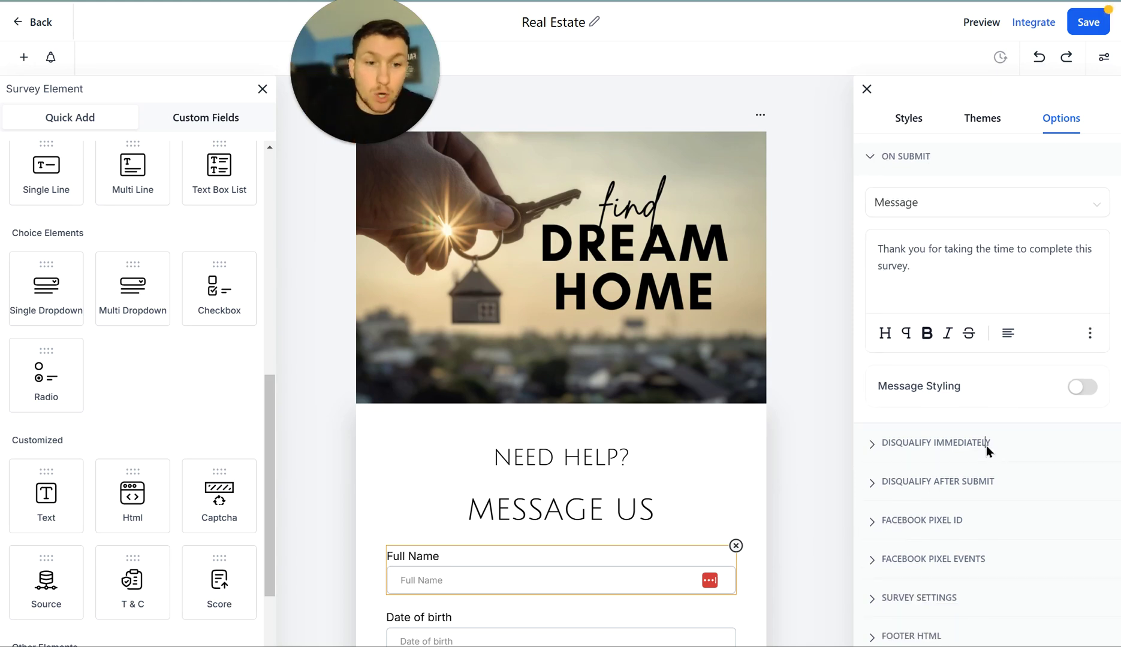
pyautogui.click(987, 447)
pyautogui.click(996, 164)
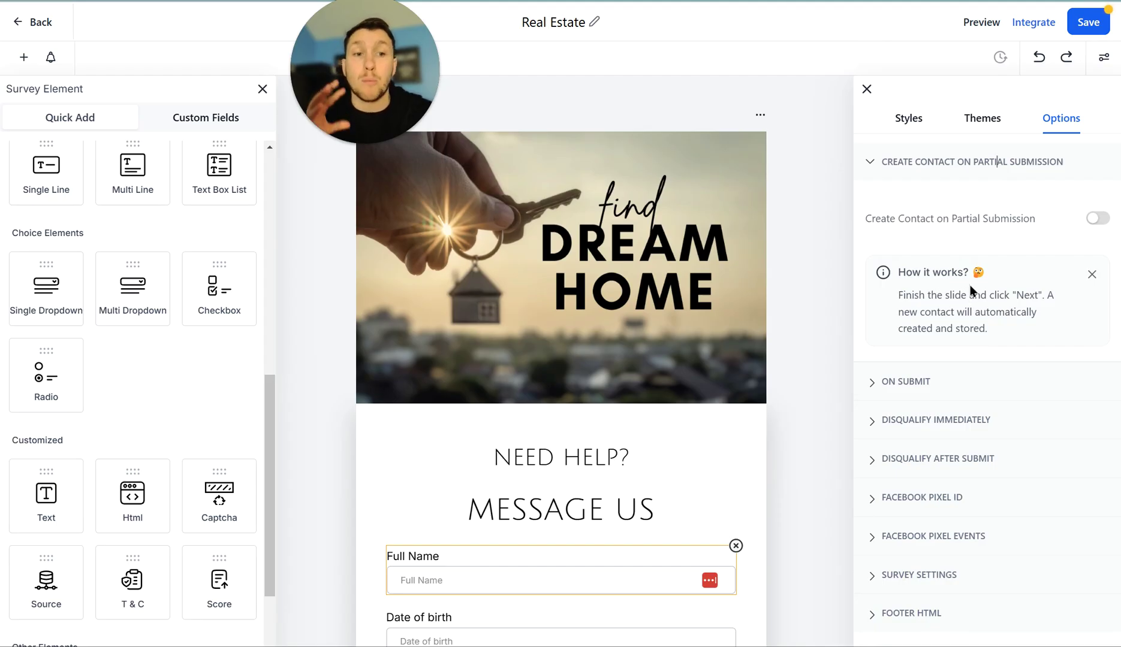
pyautogui.click(954, 390)
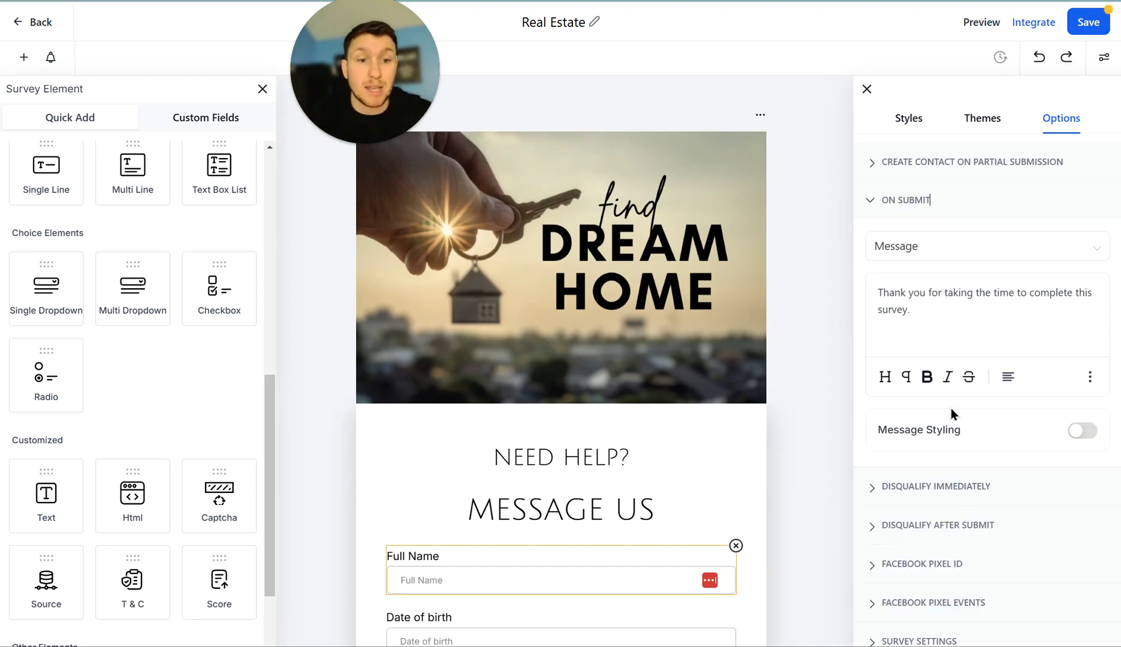
pyautogui.click(961, 490)
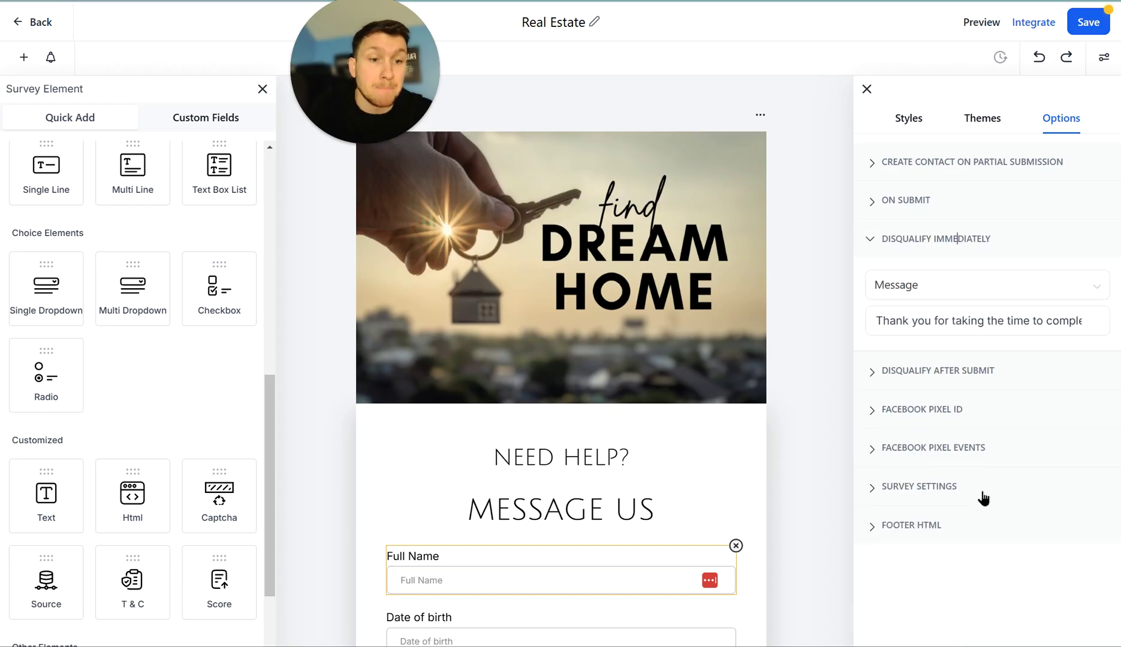
pyautogui.click(986, 376)
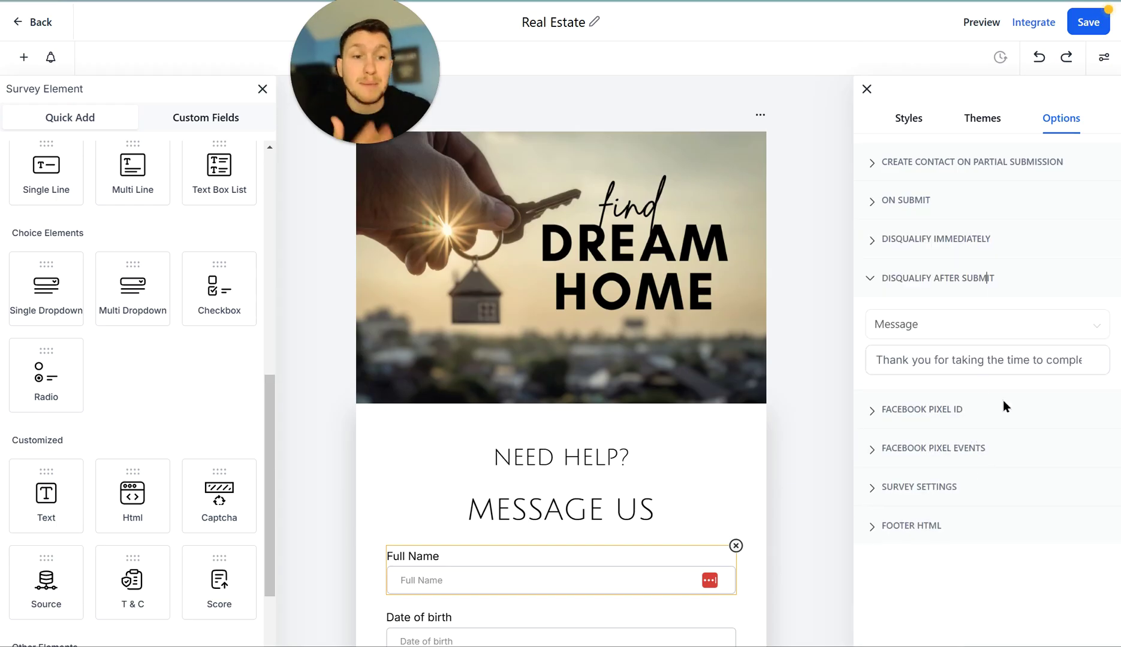
pyautogui.click(947, 413)
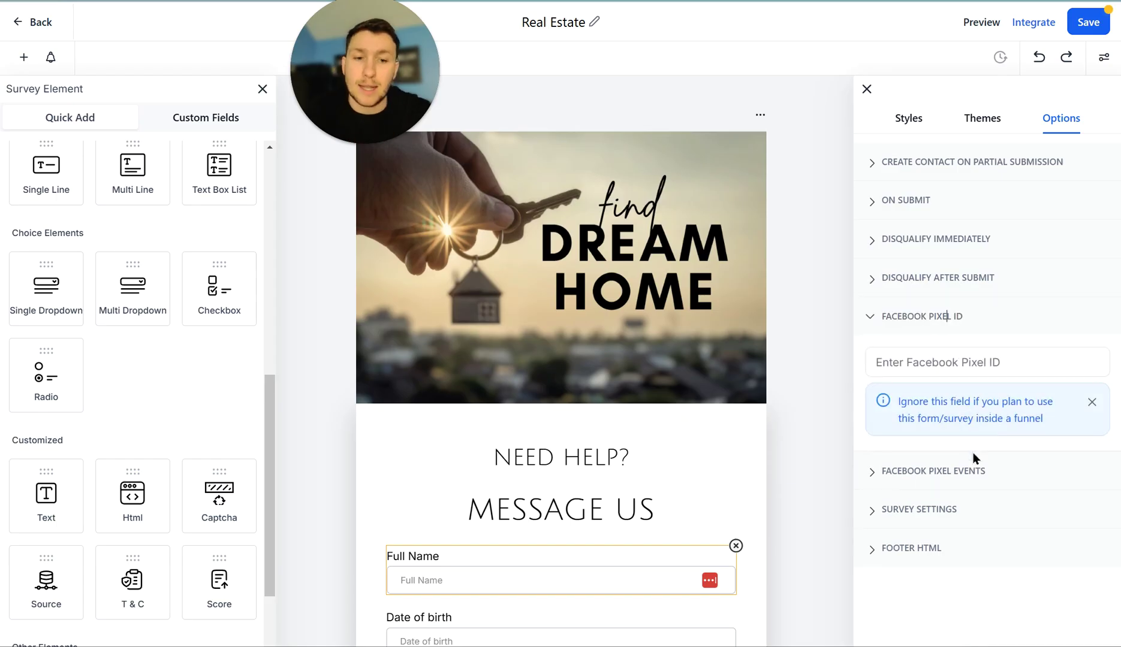
pyautogui.click(946, 516)
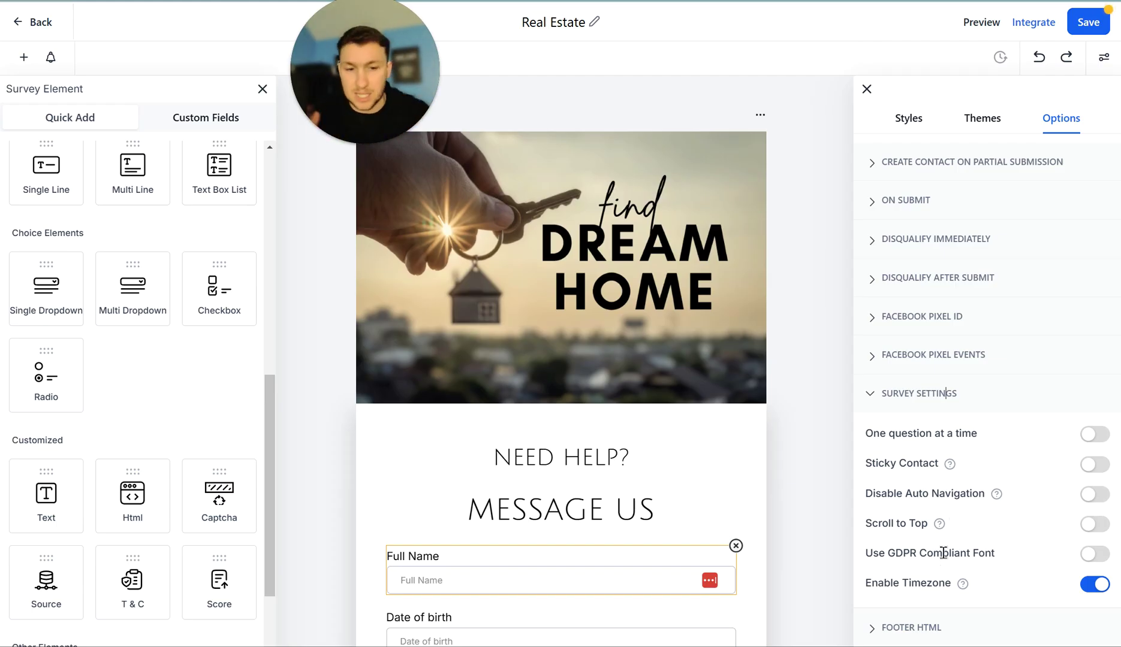
# - Expand Colors & Background under Styles and scroll the slides showing the dream-home header image
pyautogui.click(471, 365)
pyautogui.scroll(-10, 516, 341)
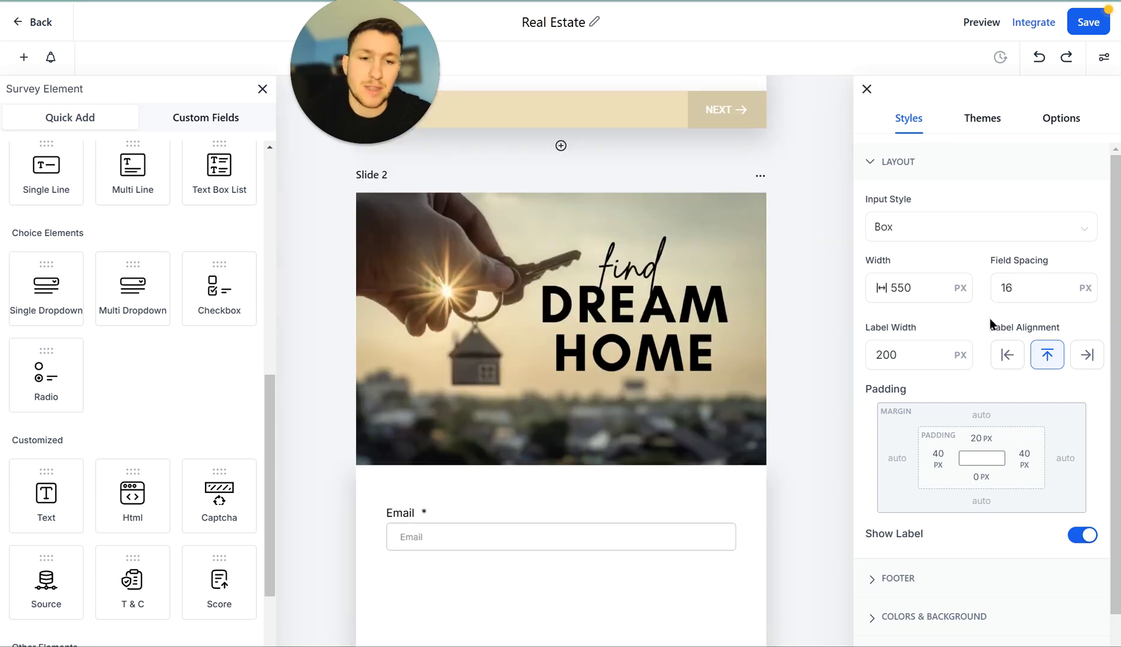
pyautogui.scroll(-2, 990, 323)
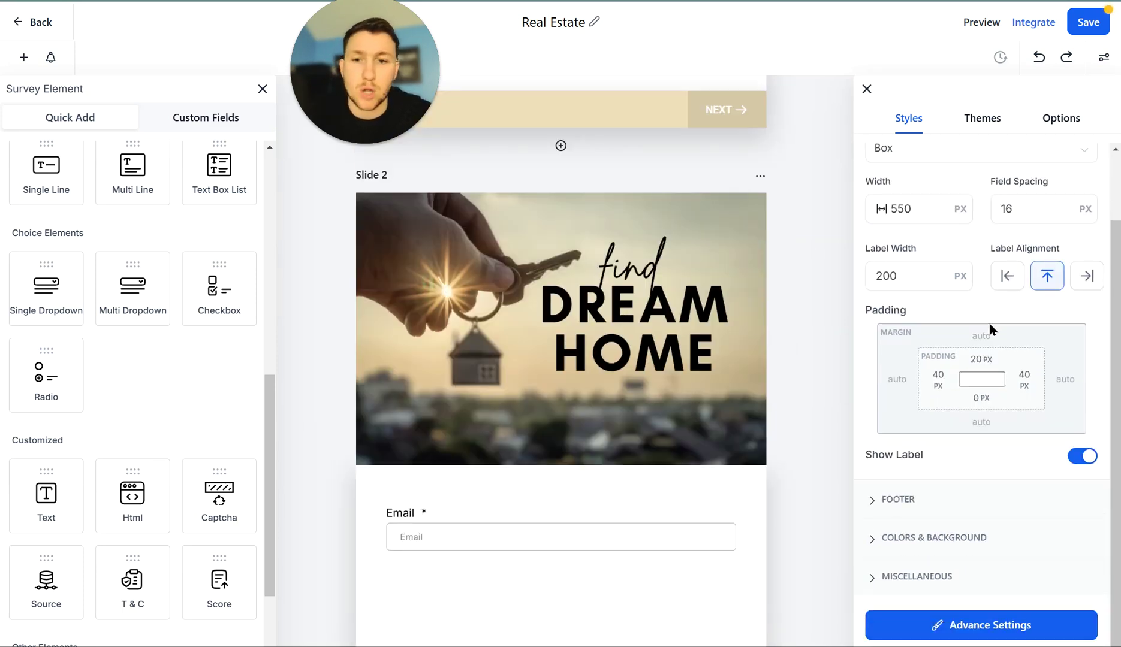
pyautogui.click(941, 539)
pyautogui.scroll(-3, 911, 539)
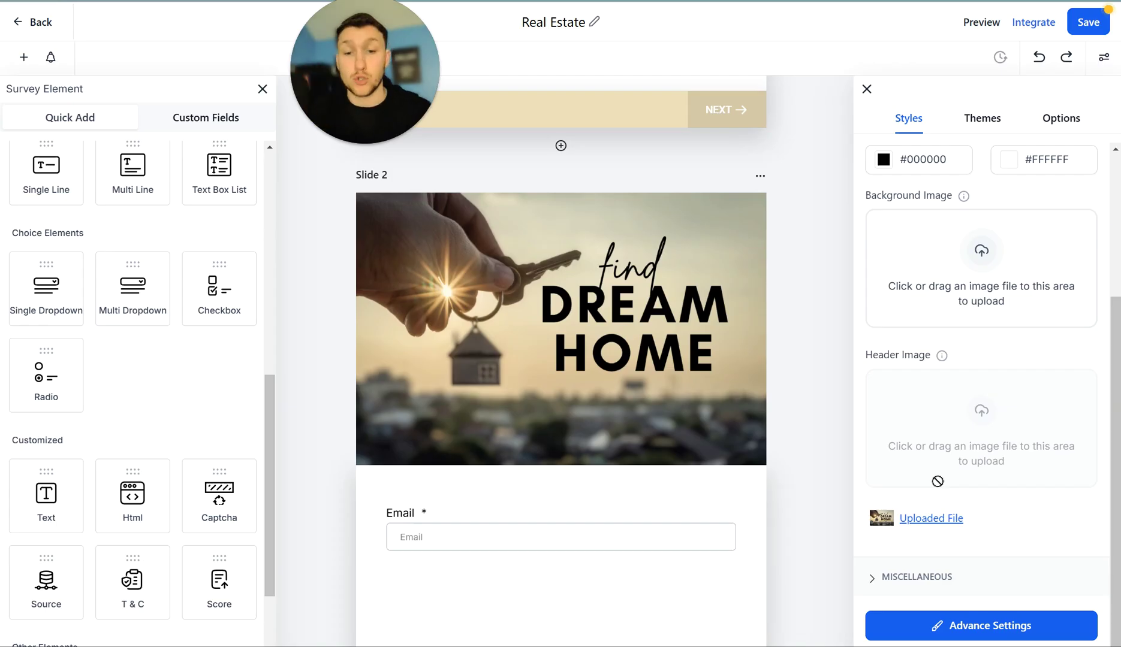
pyautogui.scroll(10, 600, 480)
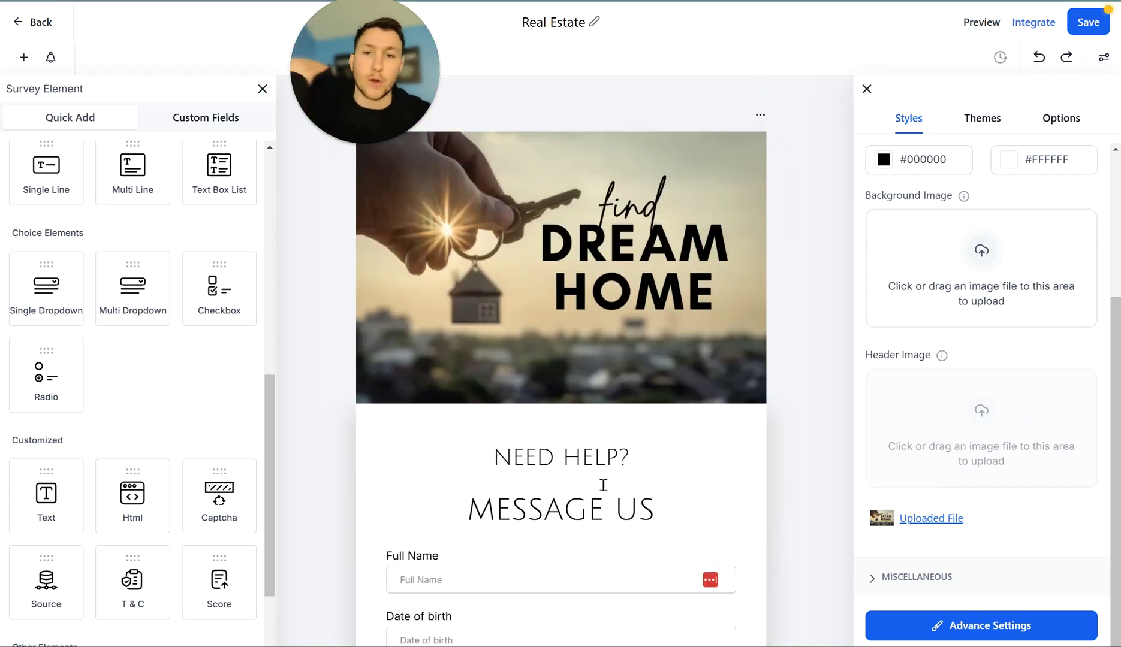
pyautogui.scroll(-10, 650, 440)
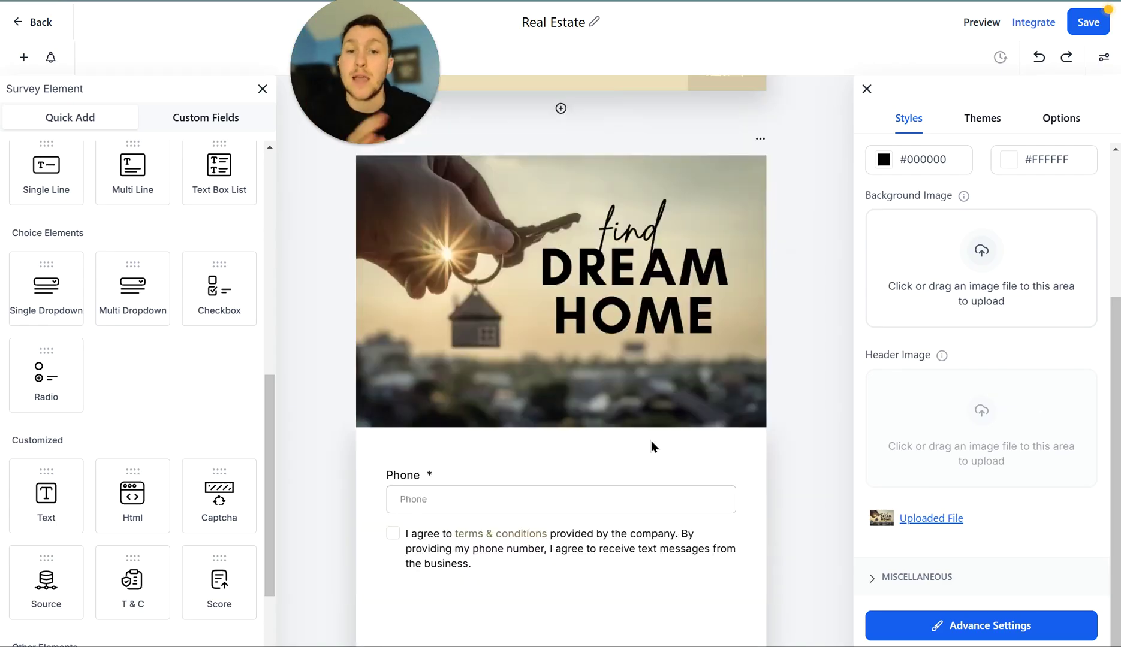
pyautogui.scroll(10, 653, 442)
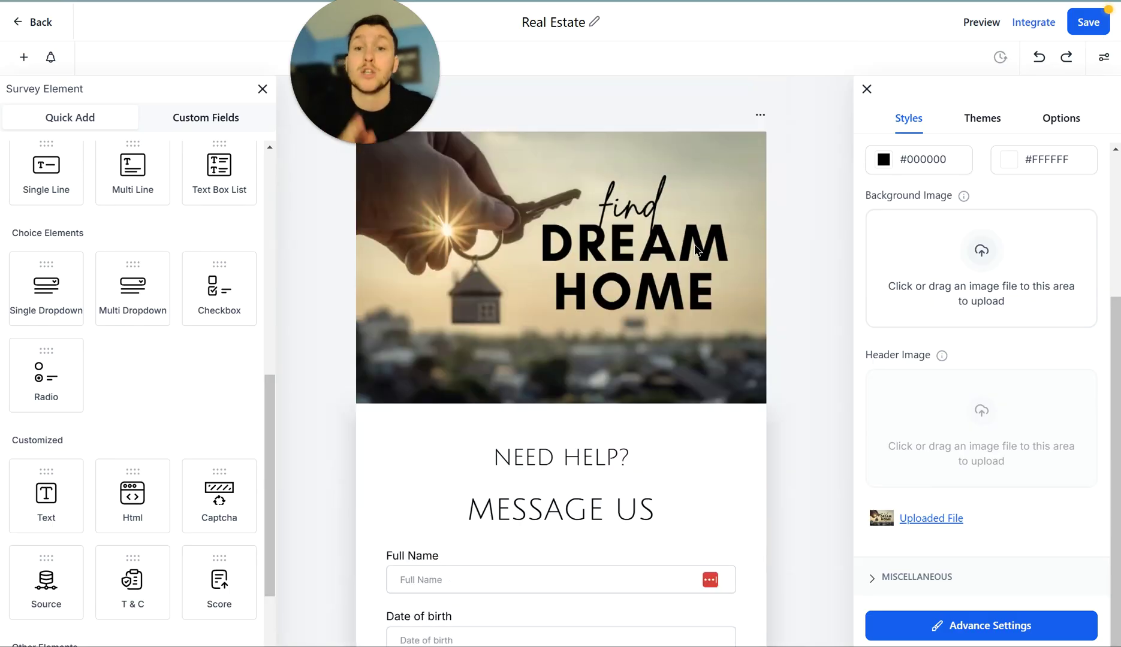
pyautogui.scroll(-10, 667, 287)
pyautogui.scroll(10, 669, 309)
pyautogui.scroll(5, 675, 318)
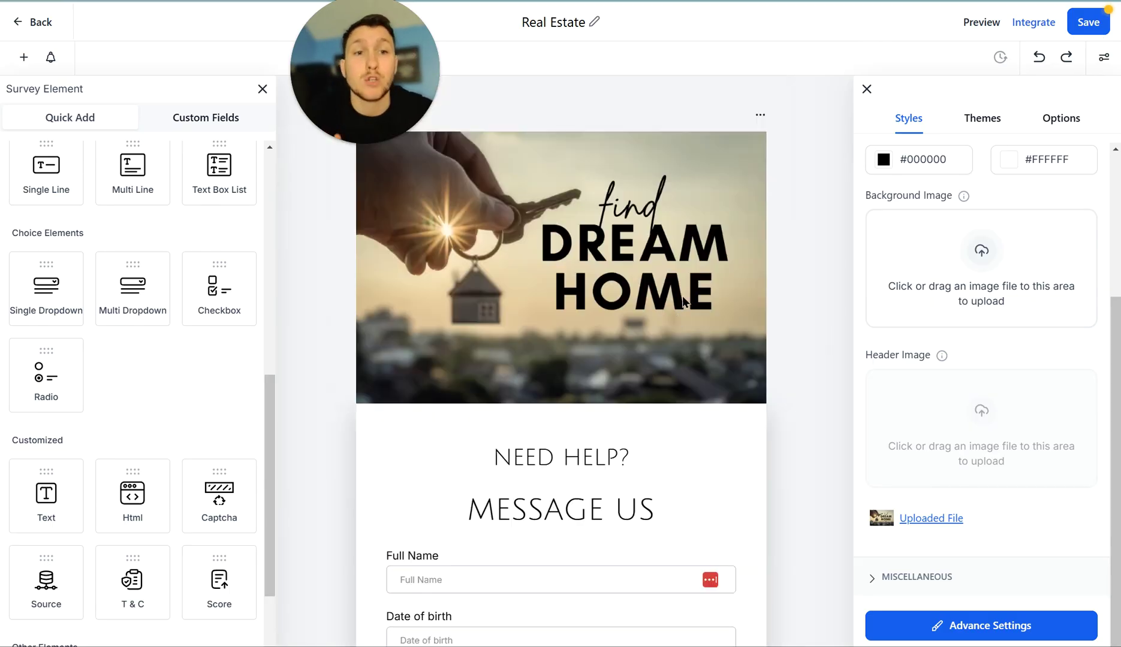
# - Save the survey and preview it as visitors see it
pyautogui.click(1088, 27)
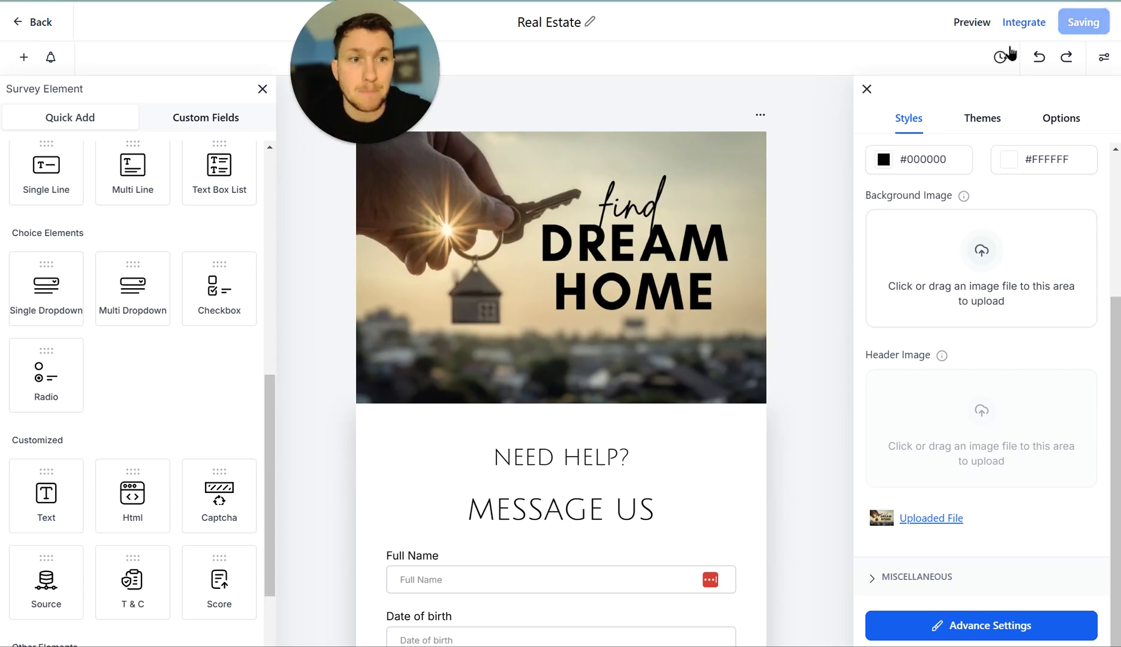
pyautogui.click(989, 27)
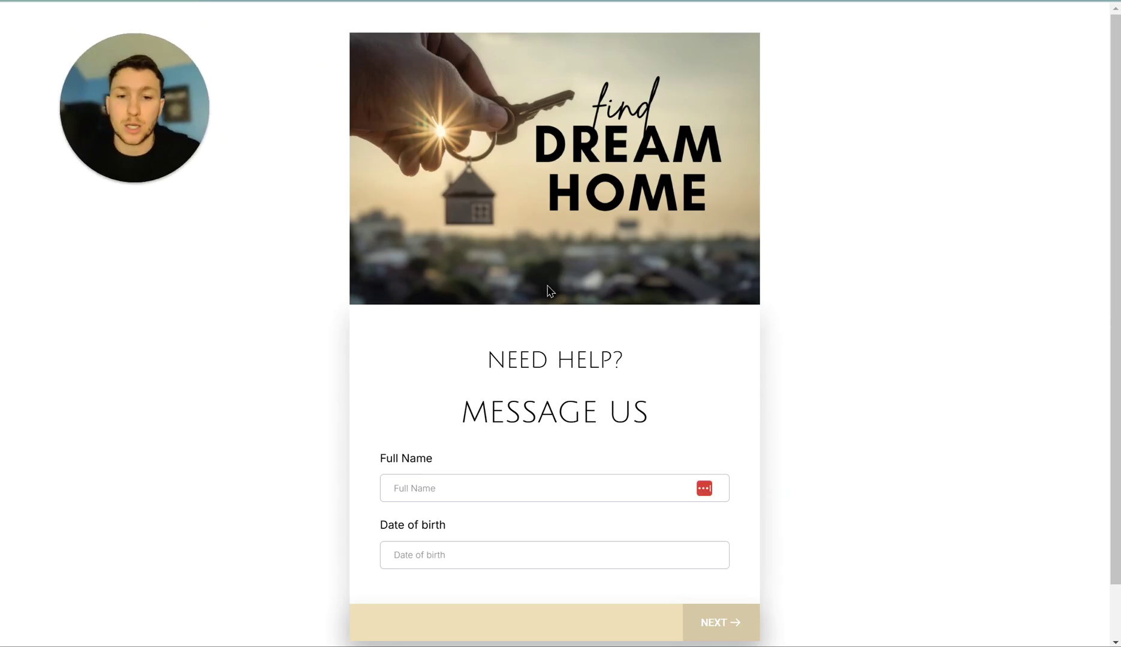
pyautogui.scroll(-1, 534, 273)
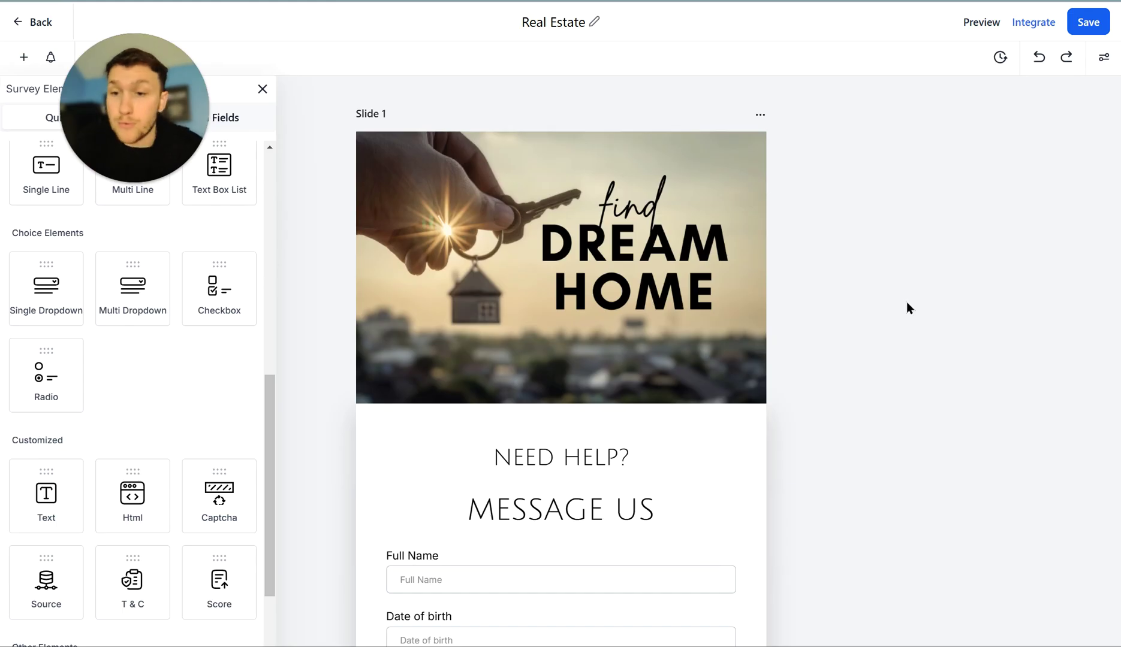
pyautogui.scroll(-3, 138, 425)
pyautogui.scroll(12, 148, 440)
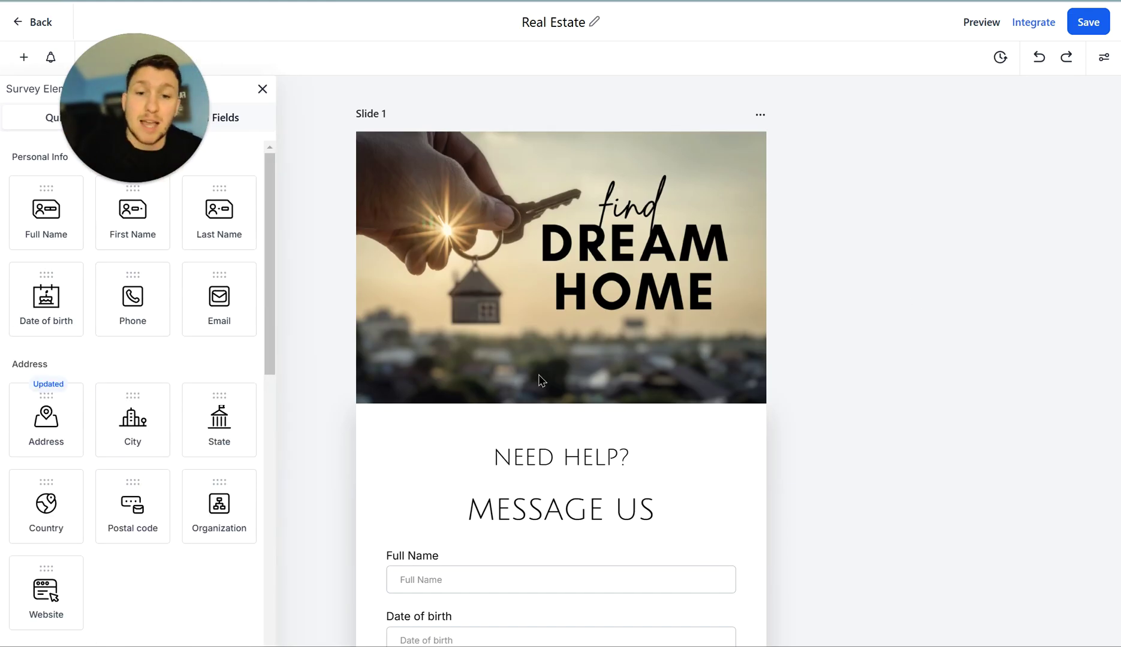
# - Bring up the Integrate Survey dialog with the survey's iframe embed code
pyautogui.click(595, 466)
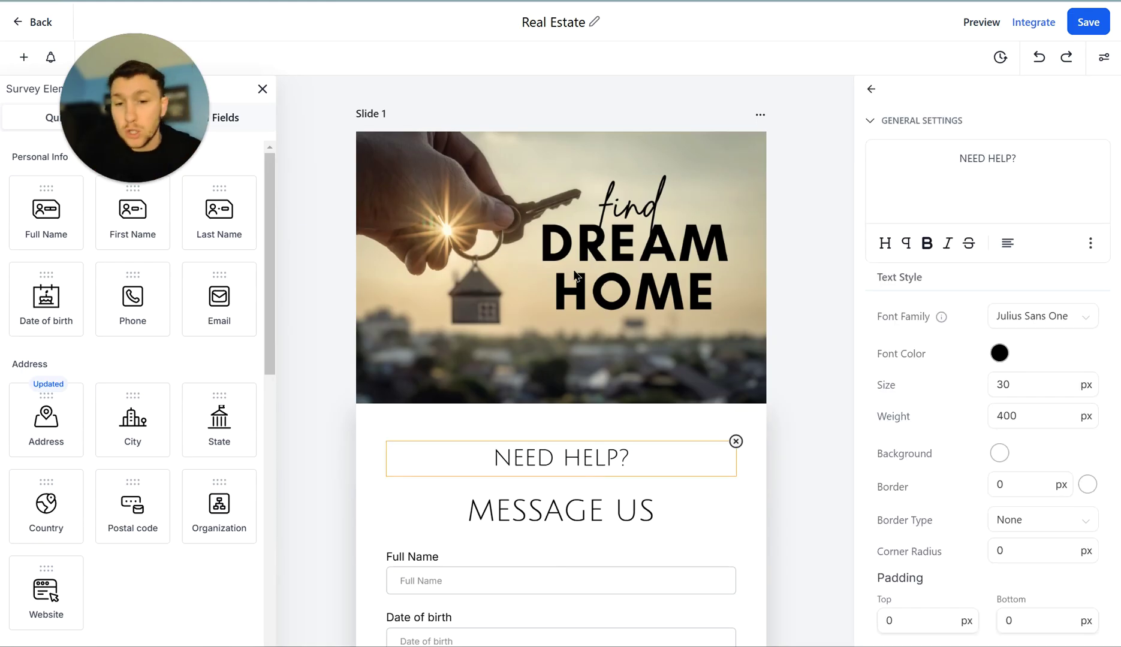
pyautogui.scroll(-6, 643, 430)
pyautogui.scroll(6, 712, 473)
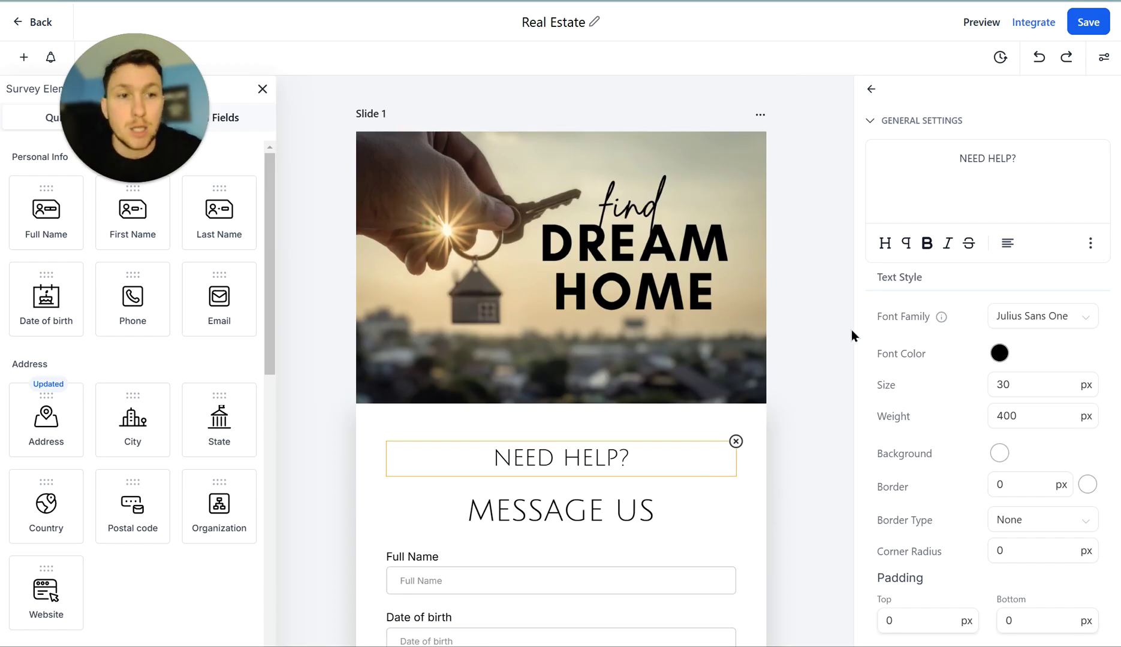
pyautogui.click(1030, 27)
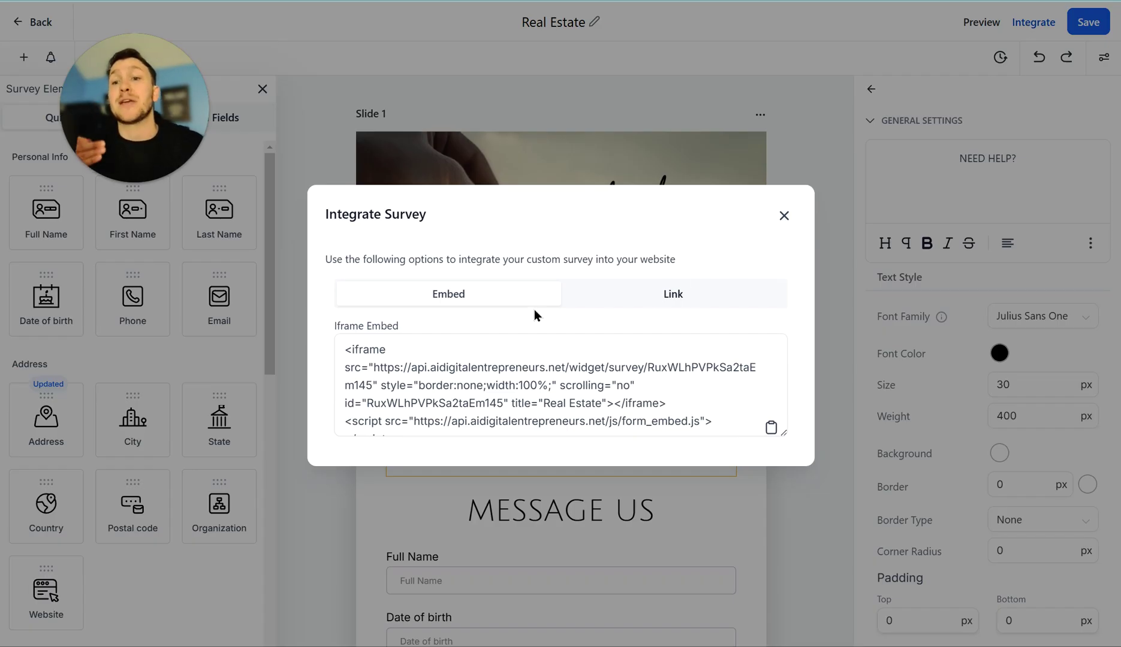
# - Compare the survey's shareable link with its iframe embed code in Integrate Survey
pyautogui.click(650, 293)
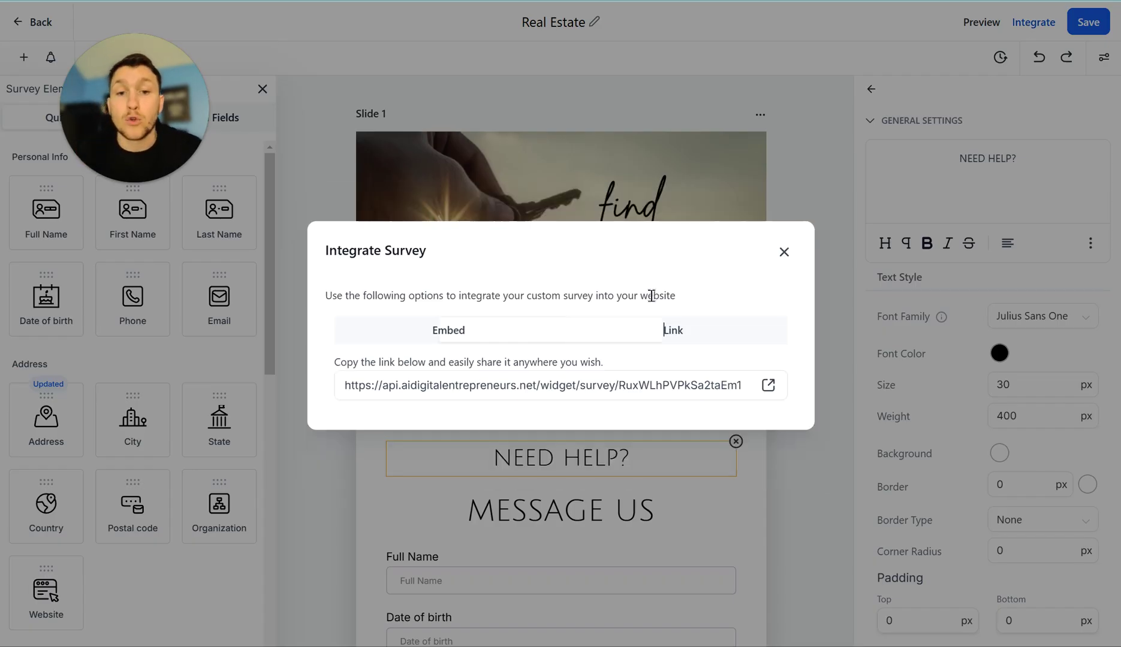
pyautogui.click(497, 339)
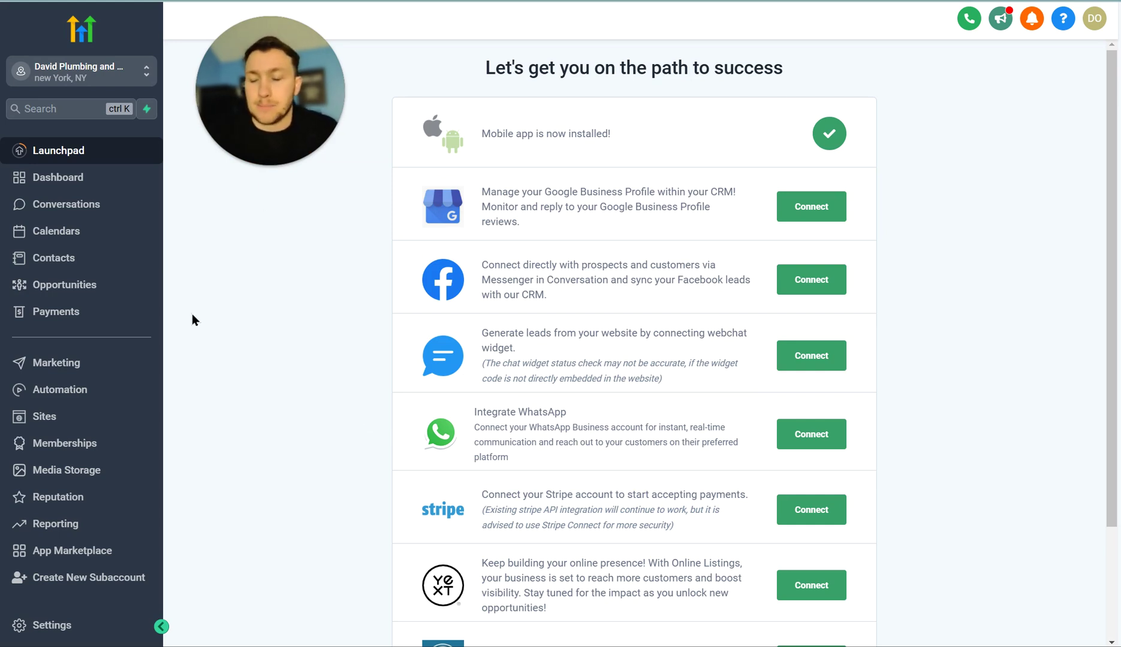
# - Open the Real Estate Wholesaling website's Home page in the builder in a new tab
pyautogui.click(138, 416)
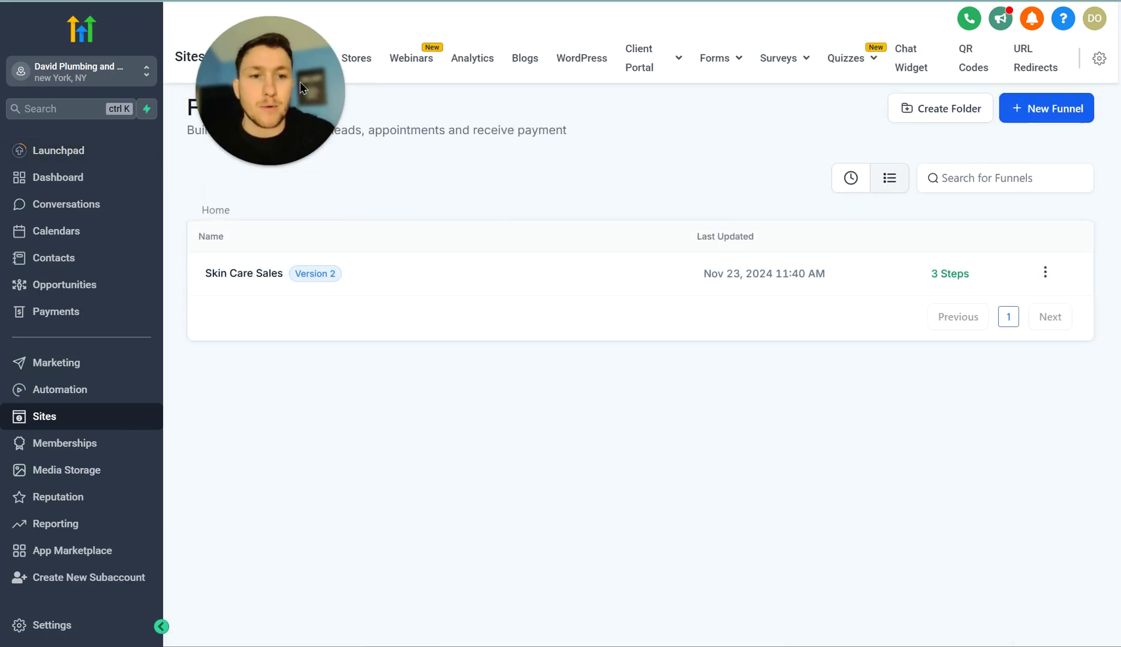
pyautogui.click(318, 70)
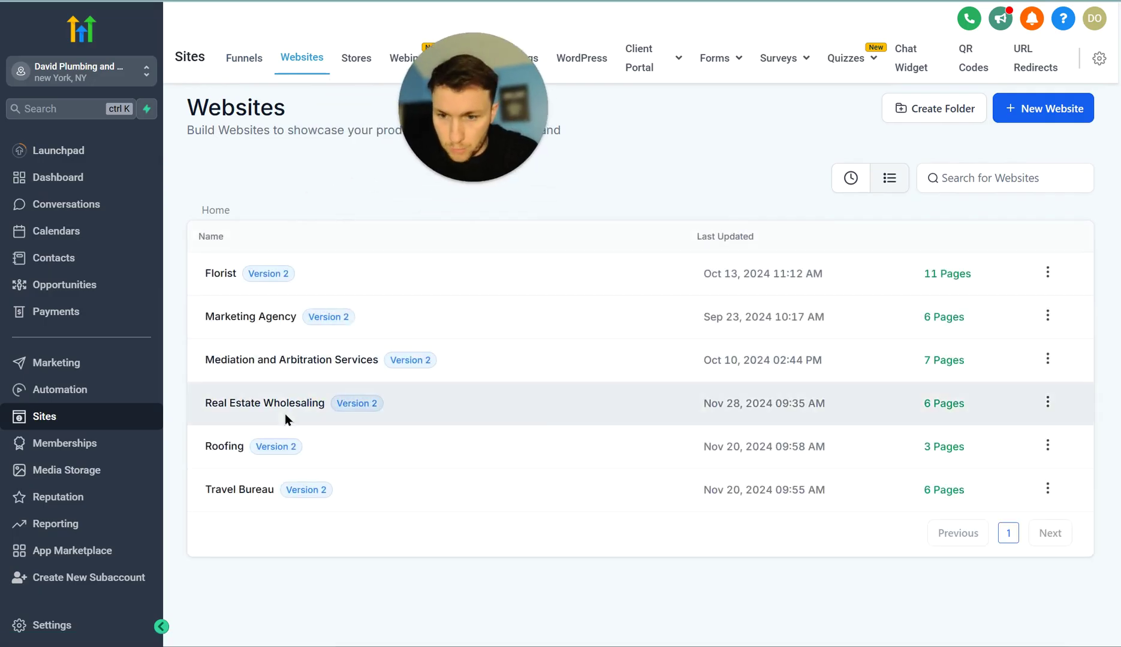
pyautogui.click(281, 402)
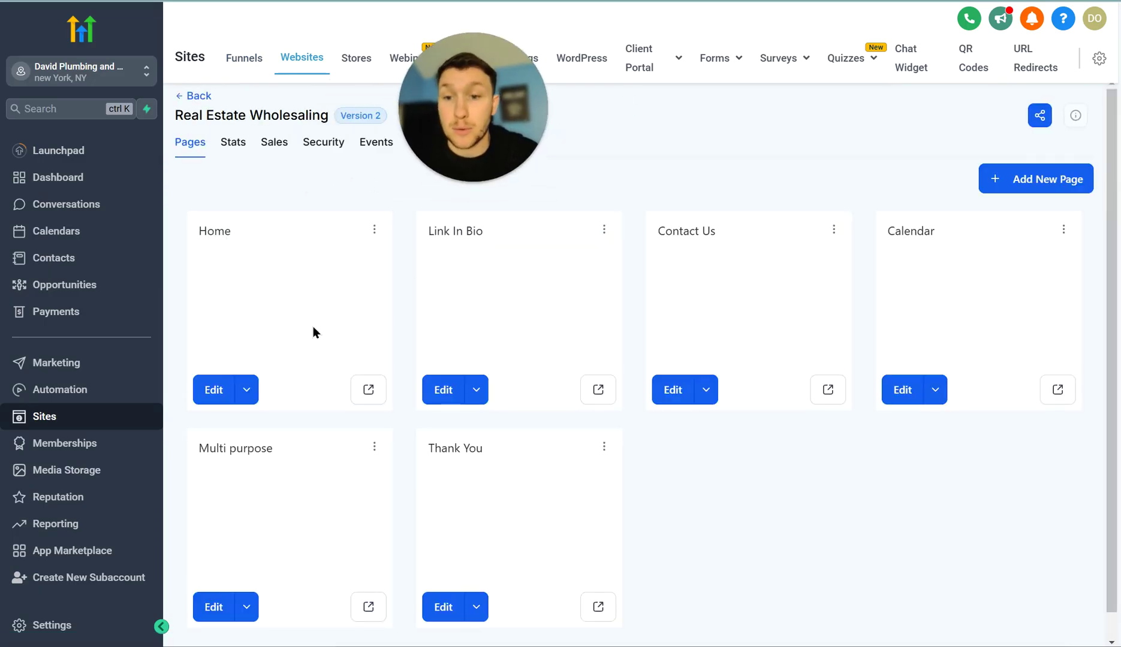
pyautogui.click(246, 390)
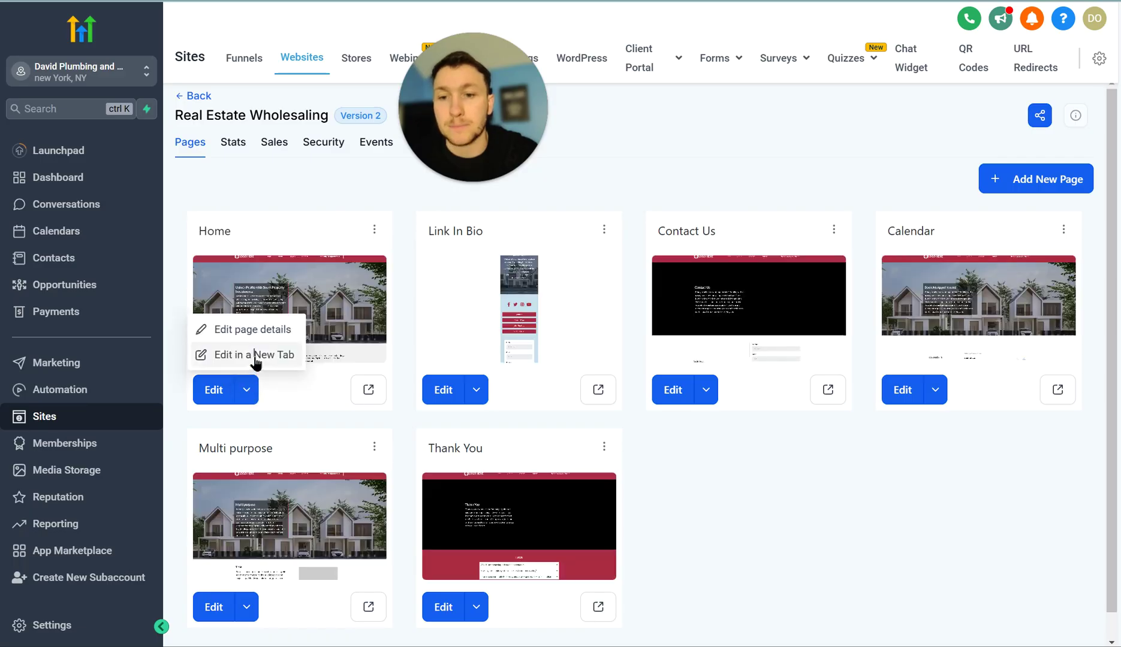
pyautogui.click(221, 424)
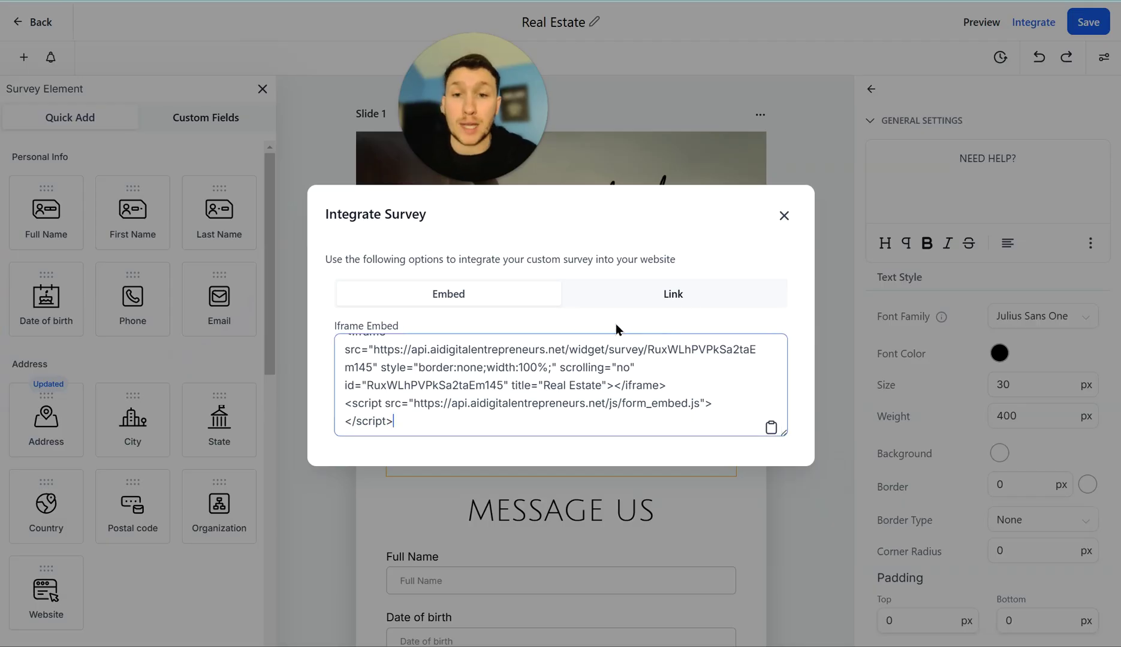
# - Copy the survey's iframe embed code and drop a Code element right of the hero
pyautogui.click(783, 216)
pyautogui.click(1035, 24)
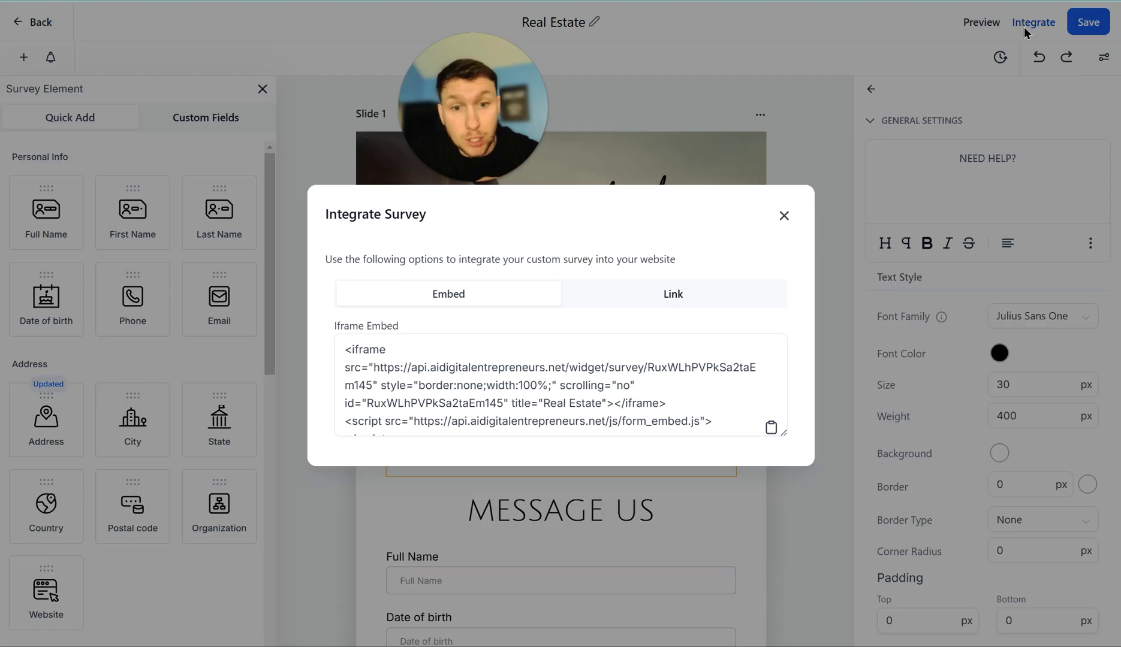
pyautogui.click(772, 431)
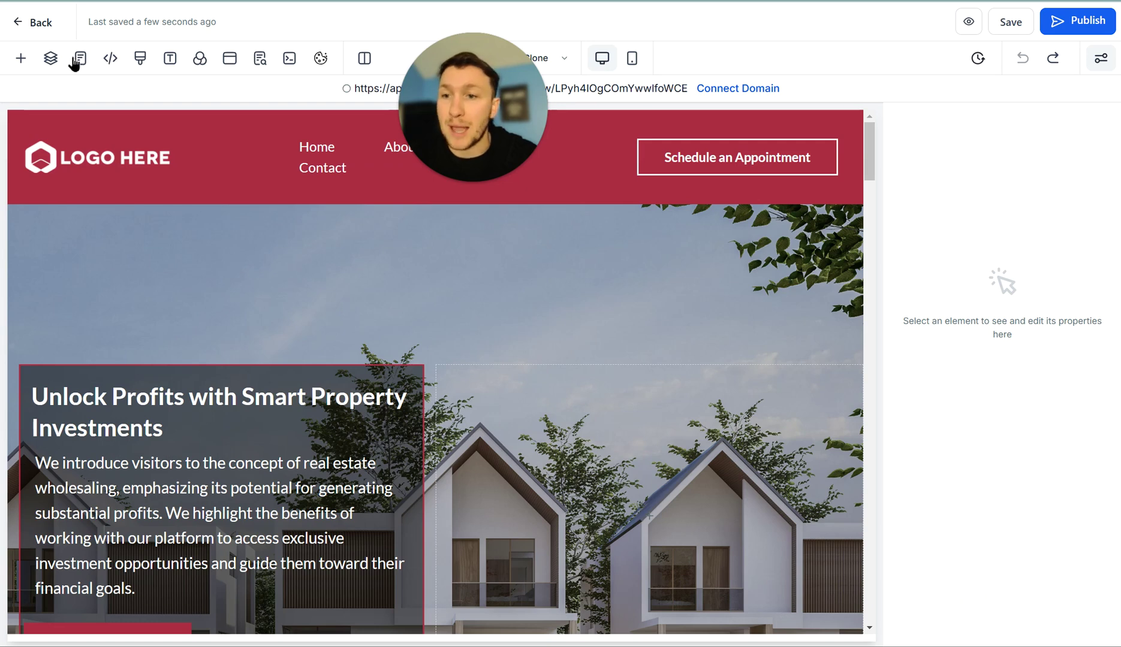
pyautogui.click(20, 58)
pyautogui.moveTo(204, 264); pyautogui.dragTo(601, 480)
# - Paste the copied survey embed code into the Custom Code block, save it, and save the page
pyautogui.click(1003, 262)
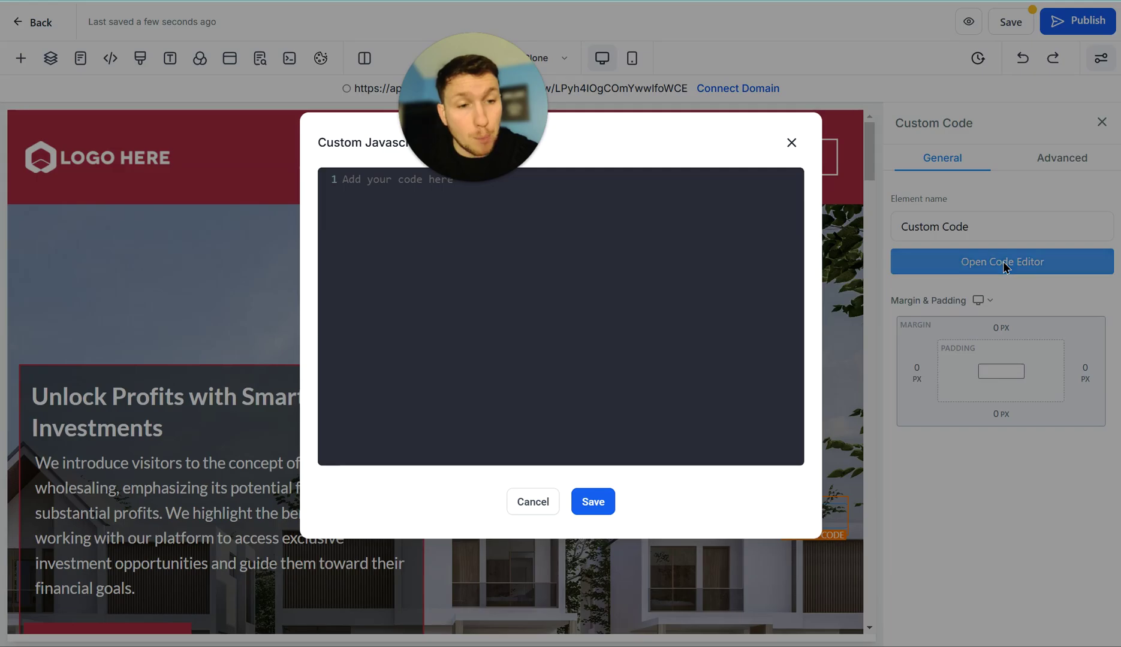
pyautogui.rightClick(383, 181)
pyautogui.click(472, 327)
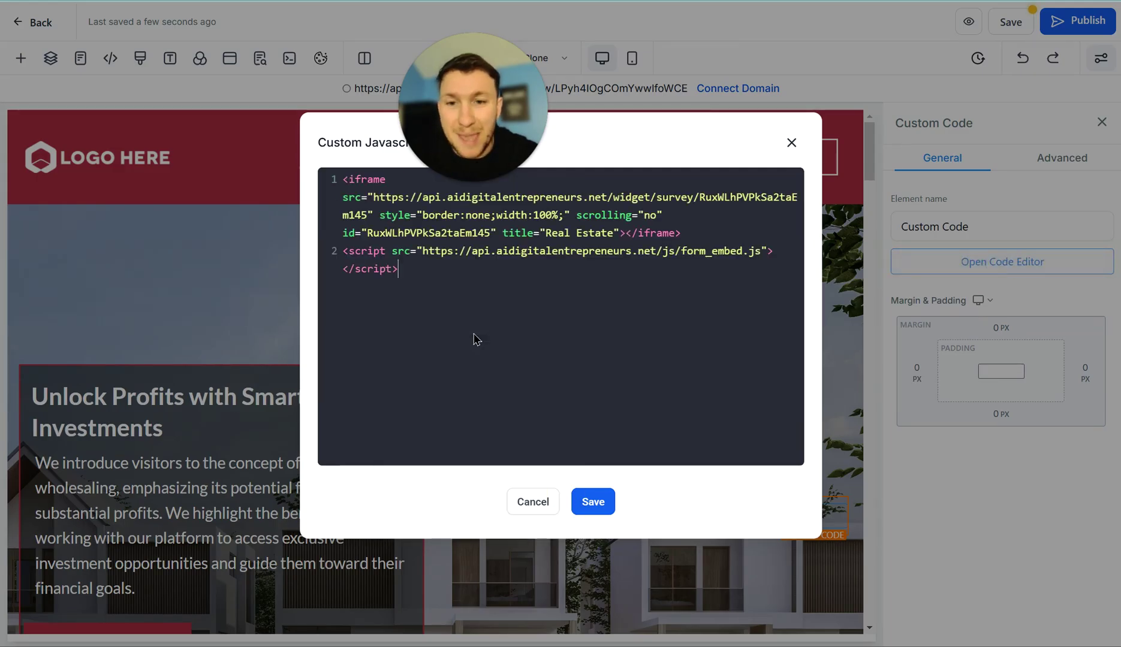
pyautogui.click(599, 507)
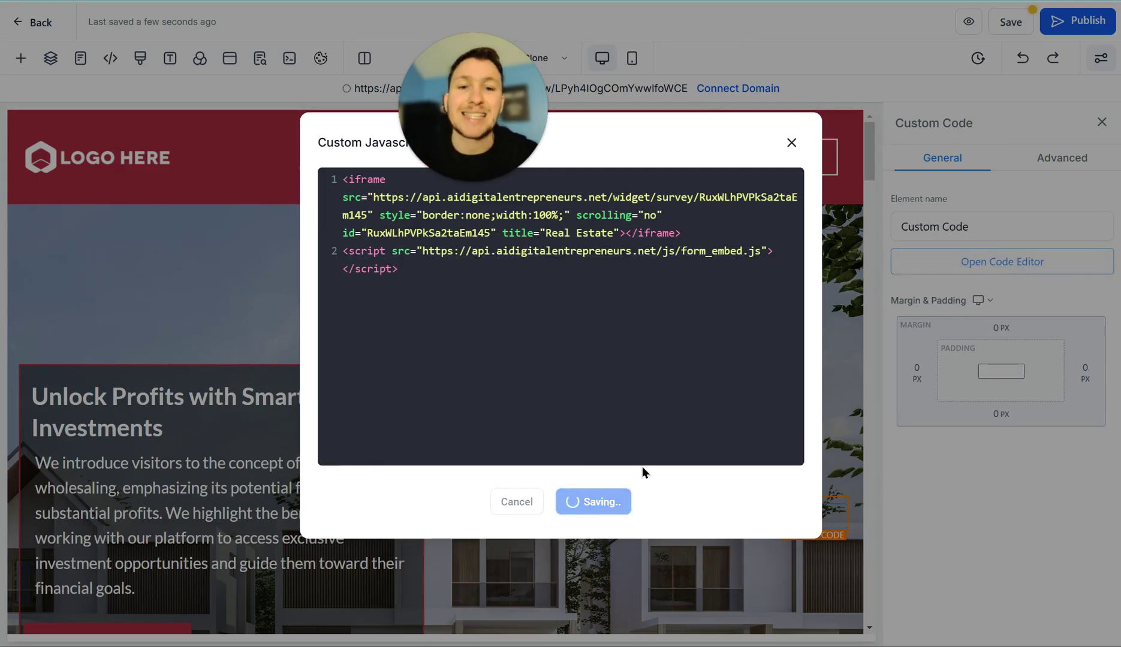
pyautogui.click(998, 24)
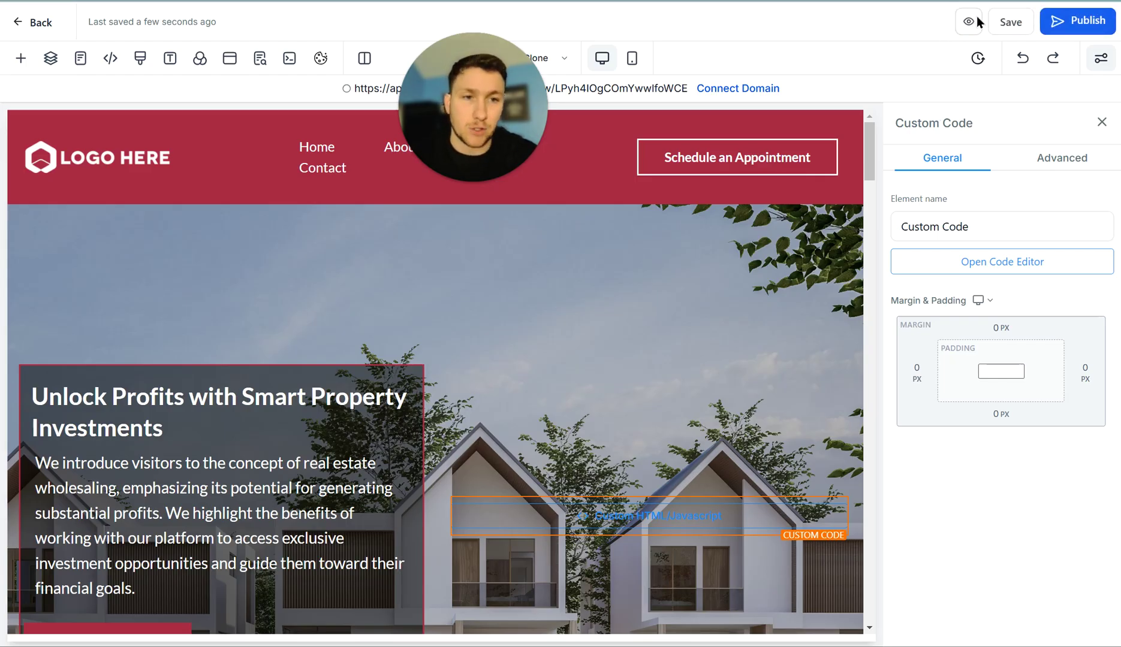
pyautogui.click(977, 22)
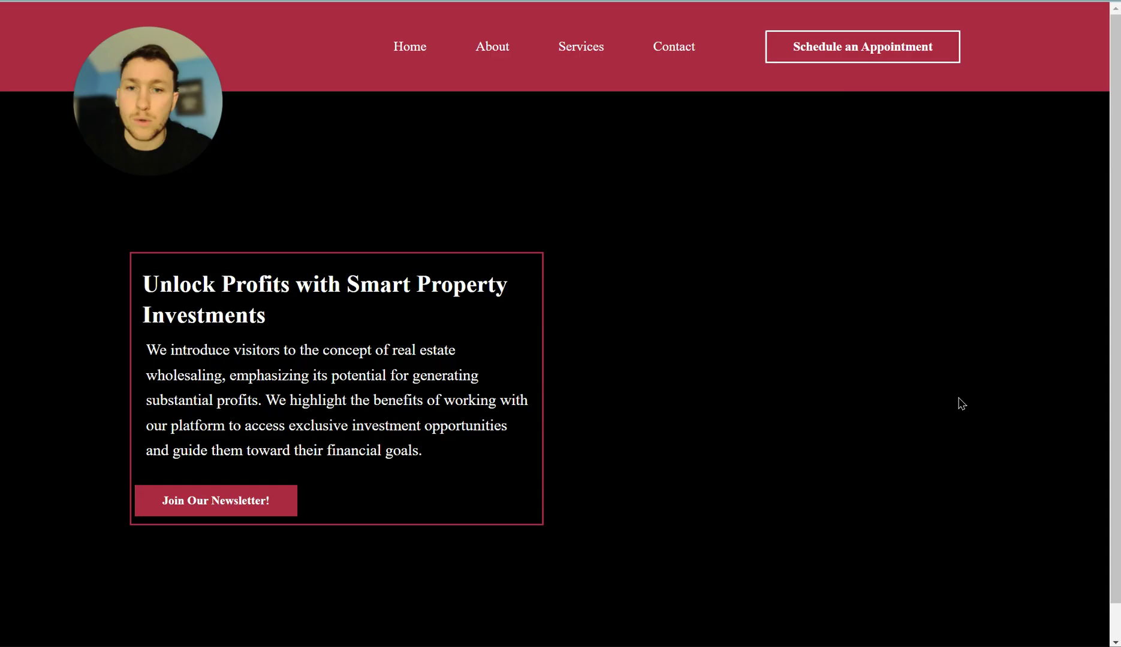
pyautogui.scroll(-9, 754, 417)
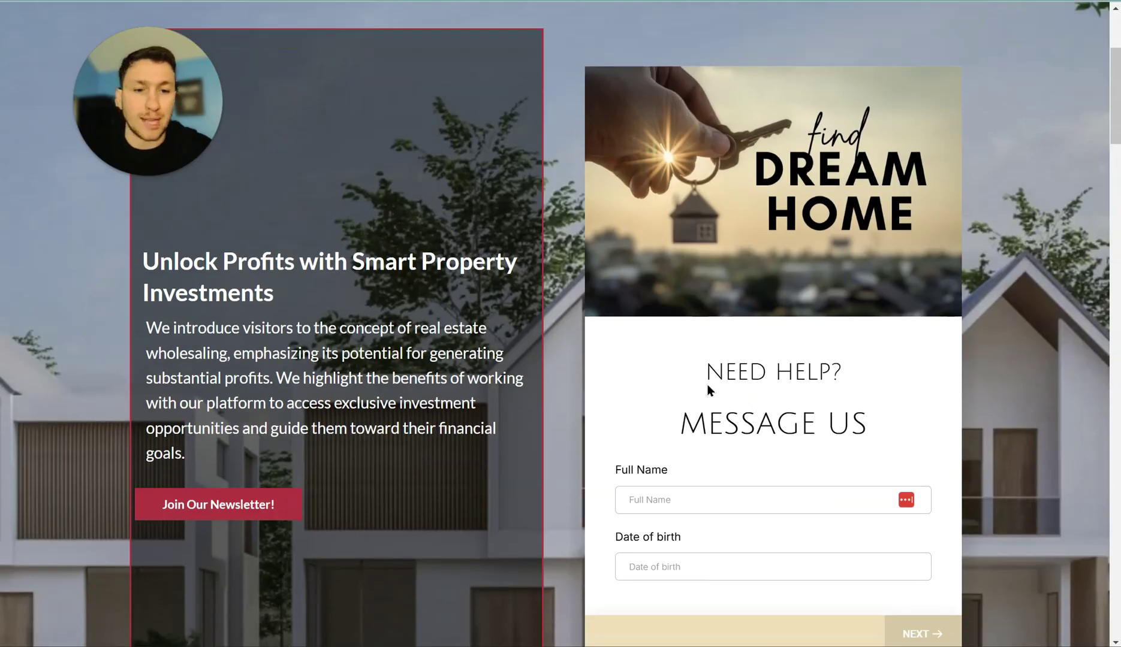
pyautogui.scroll(3, 718, 300)
pyautogui.scroll(6, 738, 289)
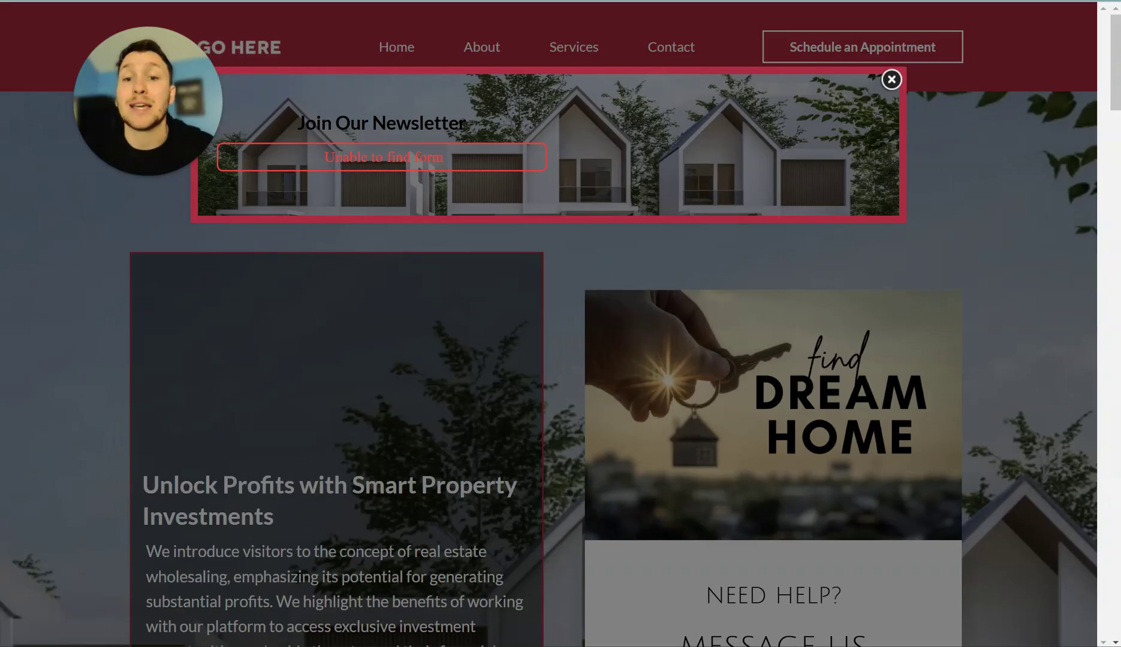
pyautogui.hotkey('ctrl', 'w')
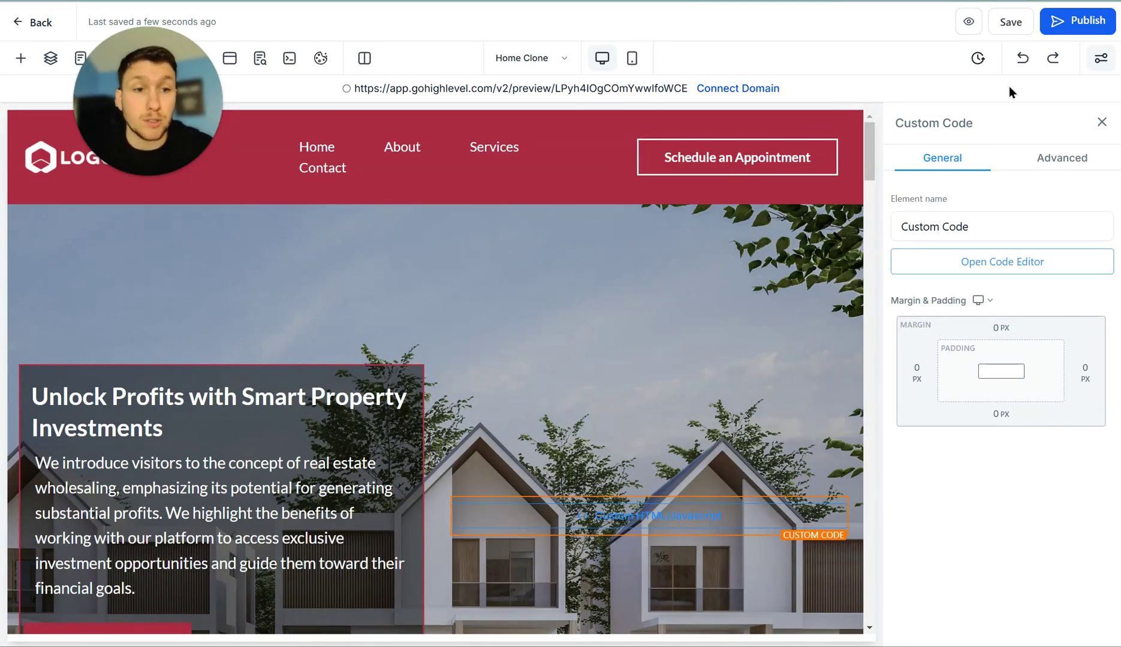
# - Undo the last page change and set the Join Our Newsletter! button action to Website URL
pyautogui.click(1022, 58)
pyautogui.scroll(-6, 506, 445)
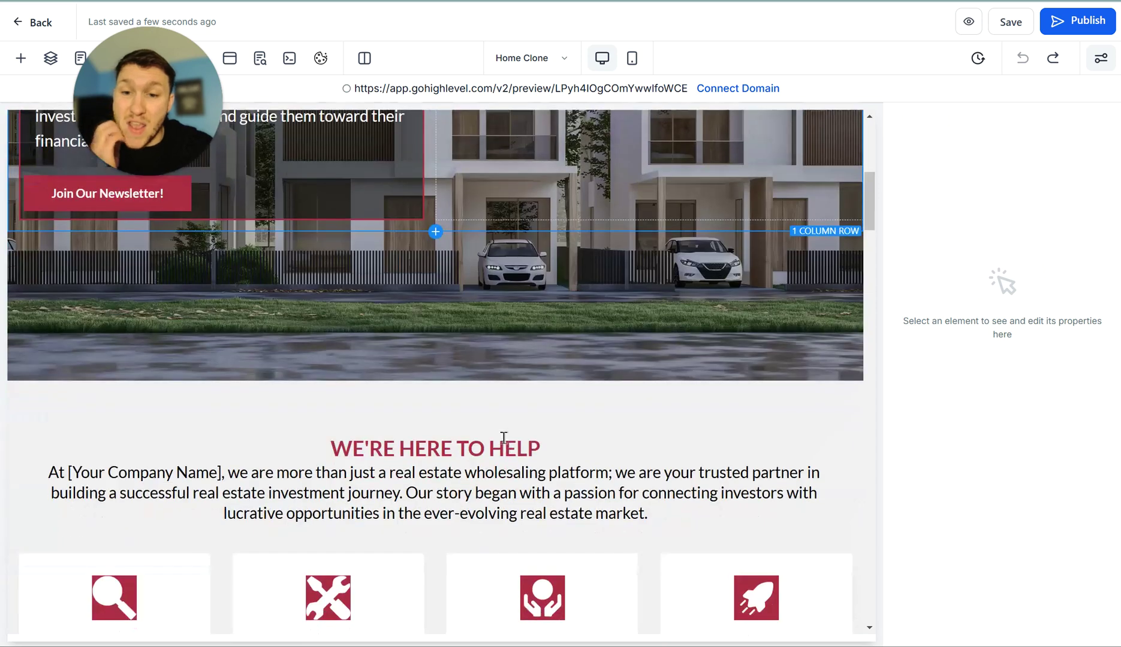
pyautogui.click(162, 203)
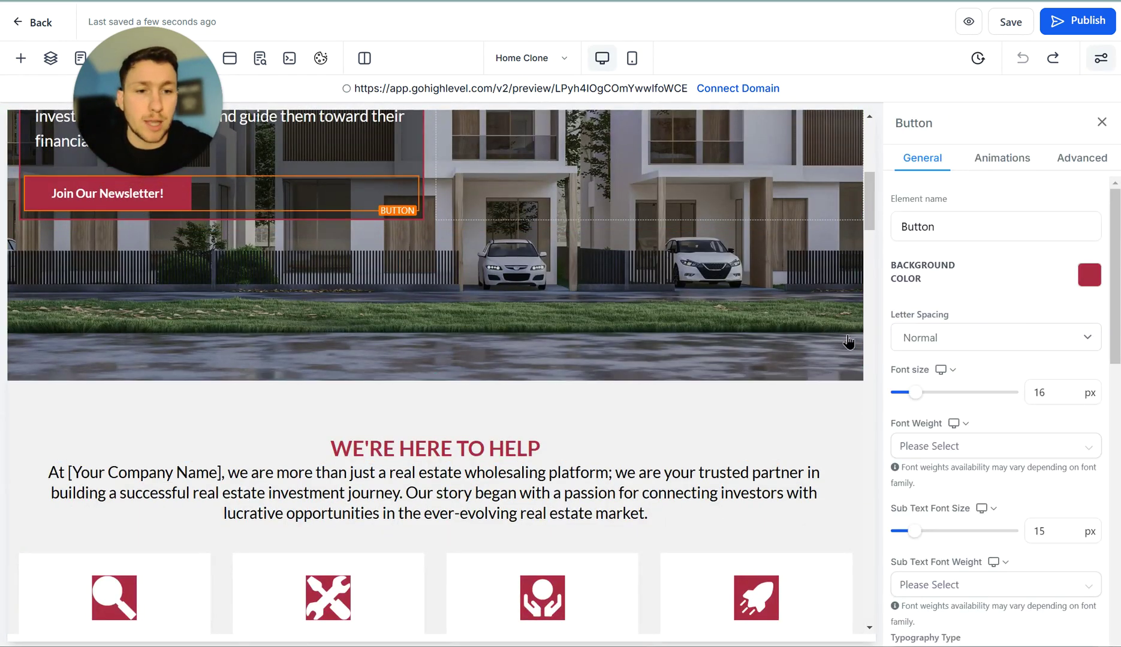
pyautogui.scroll(-5, 990, 377)
pyautogui.click(1054, 579)
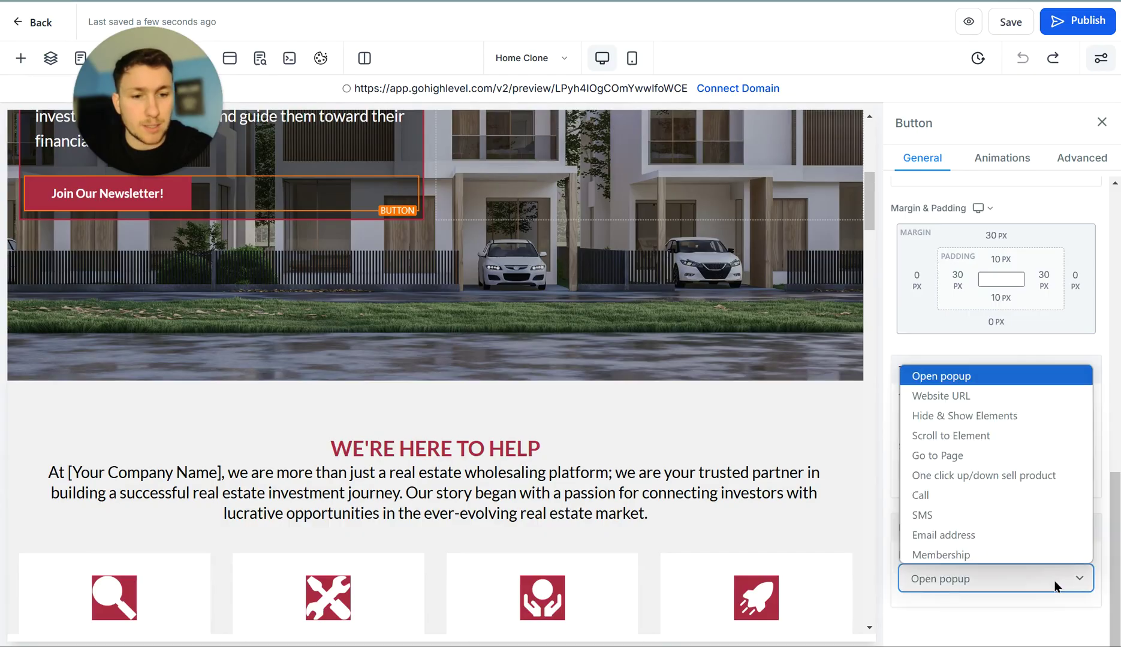
pyautogui.click(1019, 396)
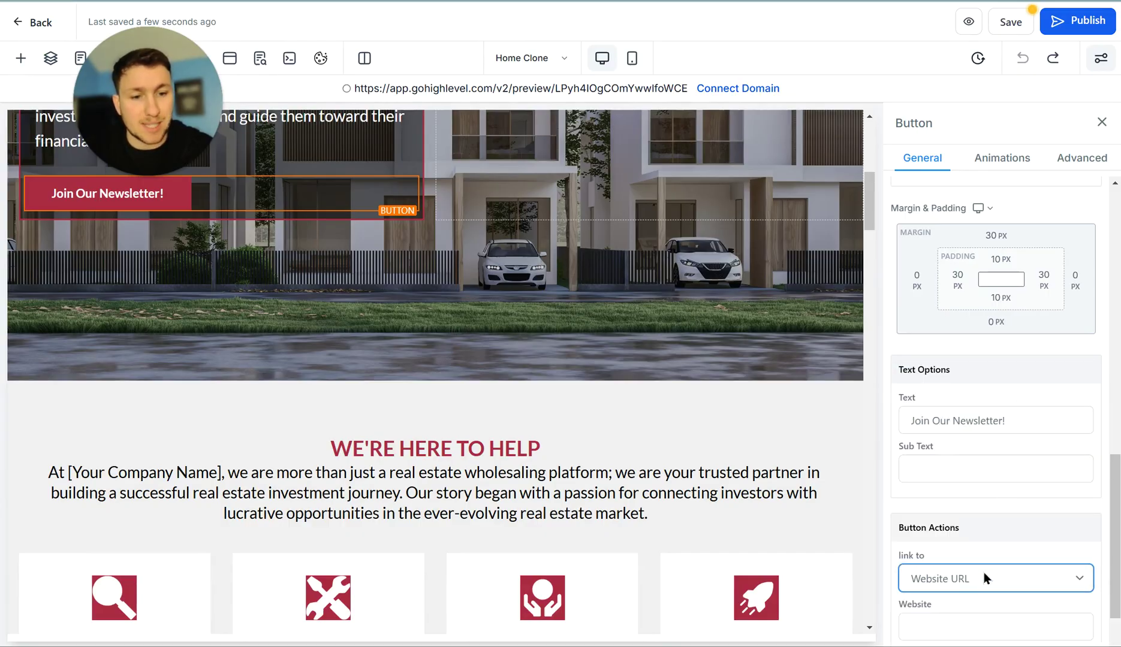
pyautogui.scroll(-2, 984, 592)
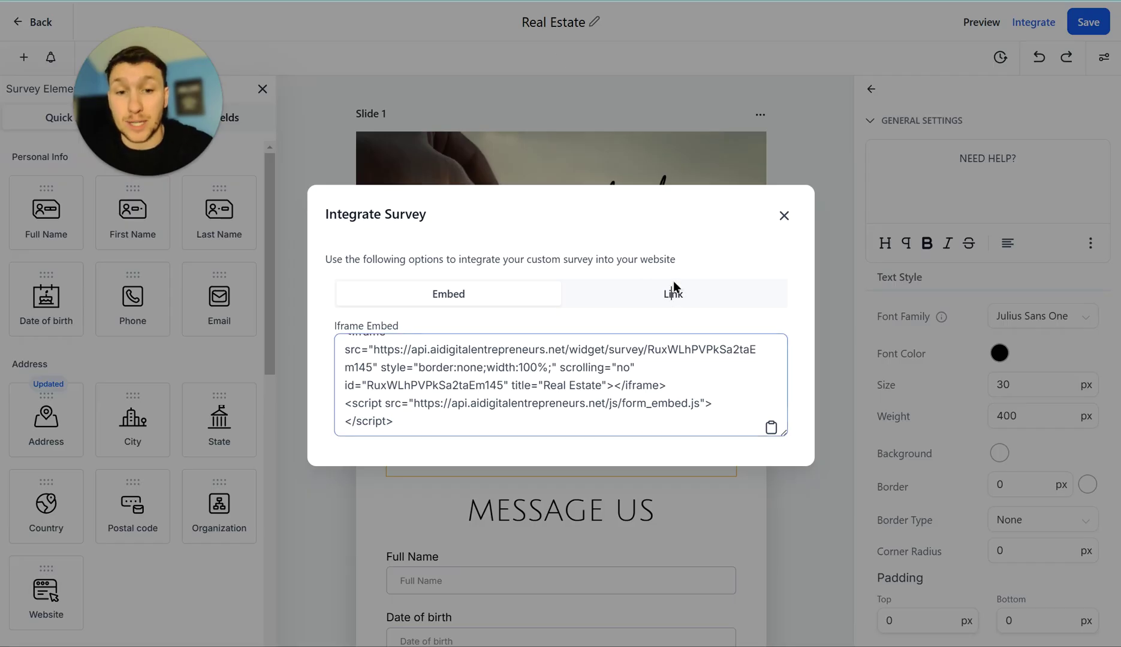
# - Paste the survey's shareable link as the button's URL, save the page, and preview it
pyautogui.click(680, 296)
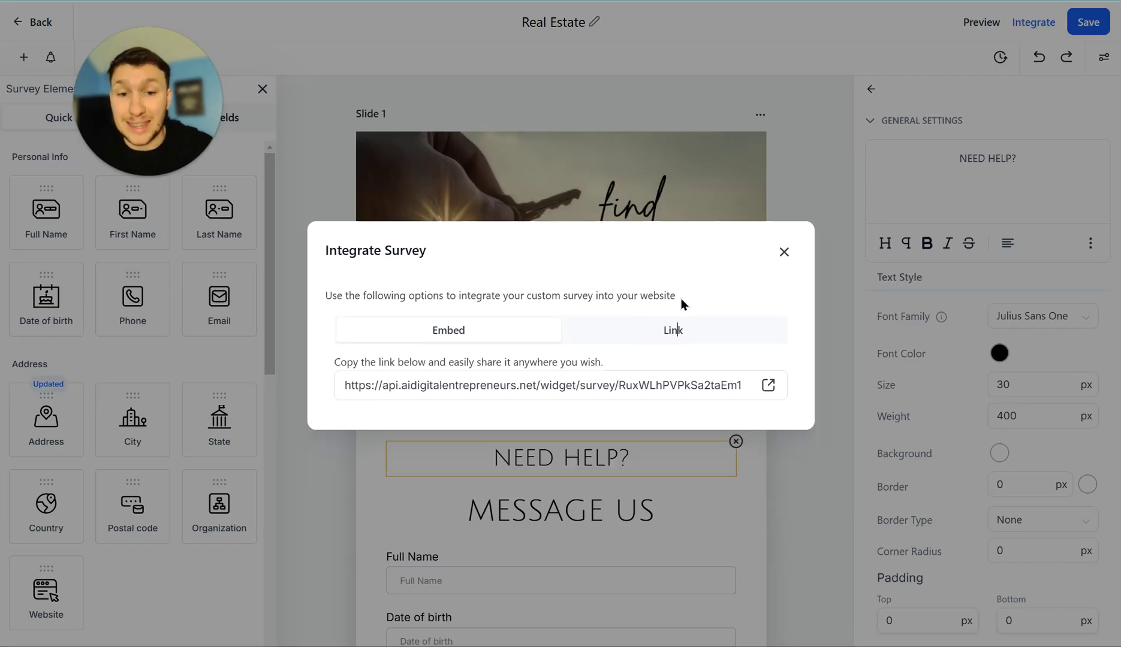
pyautogui.click(769, 387)
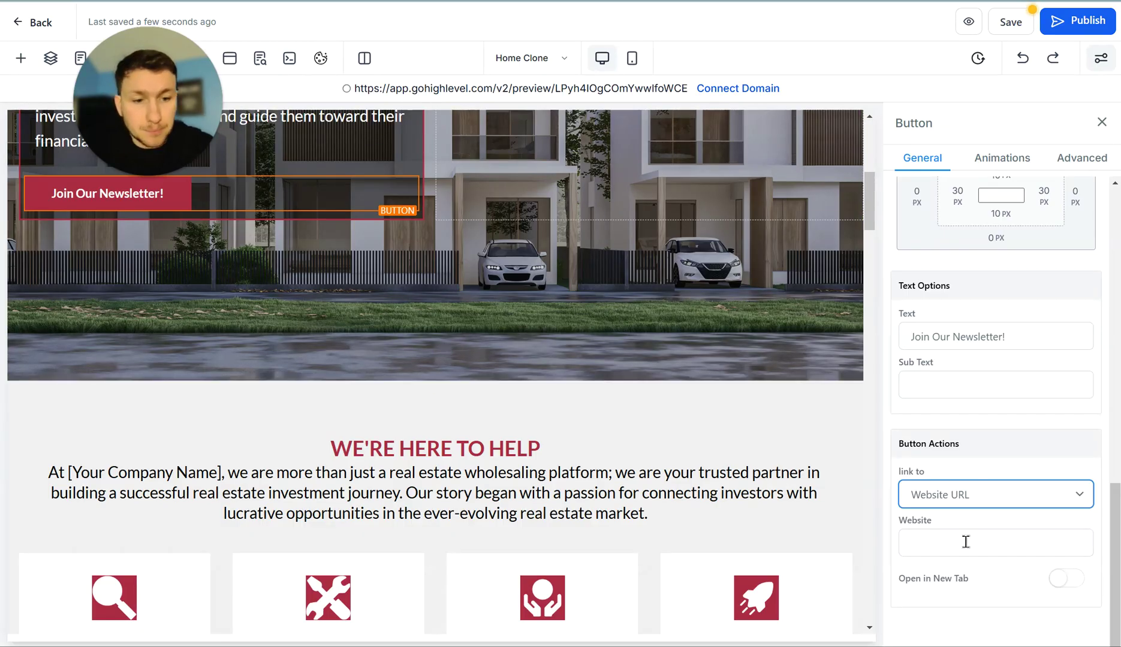
pyautogui.click(966, 542)
pyautogui.hotkey('ctrl', 'v')
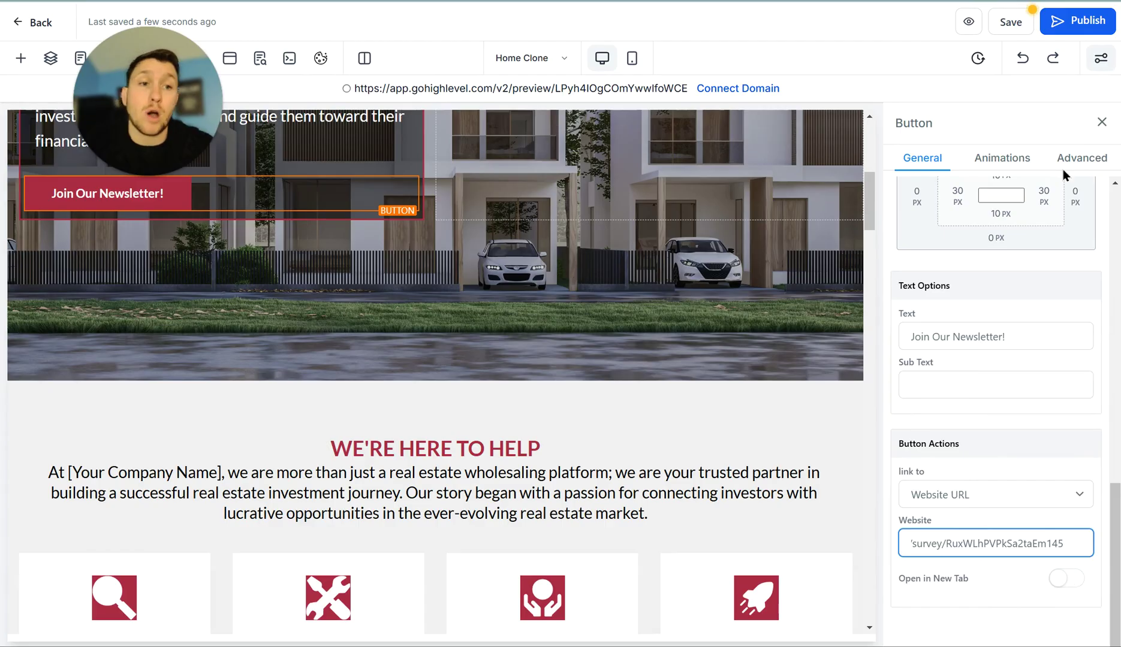
pyautogui.click(1011, 24)
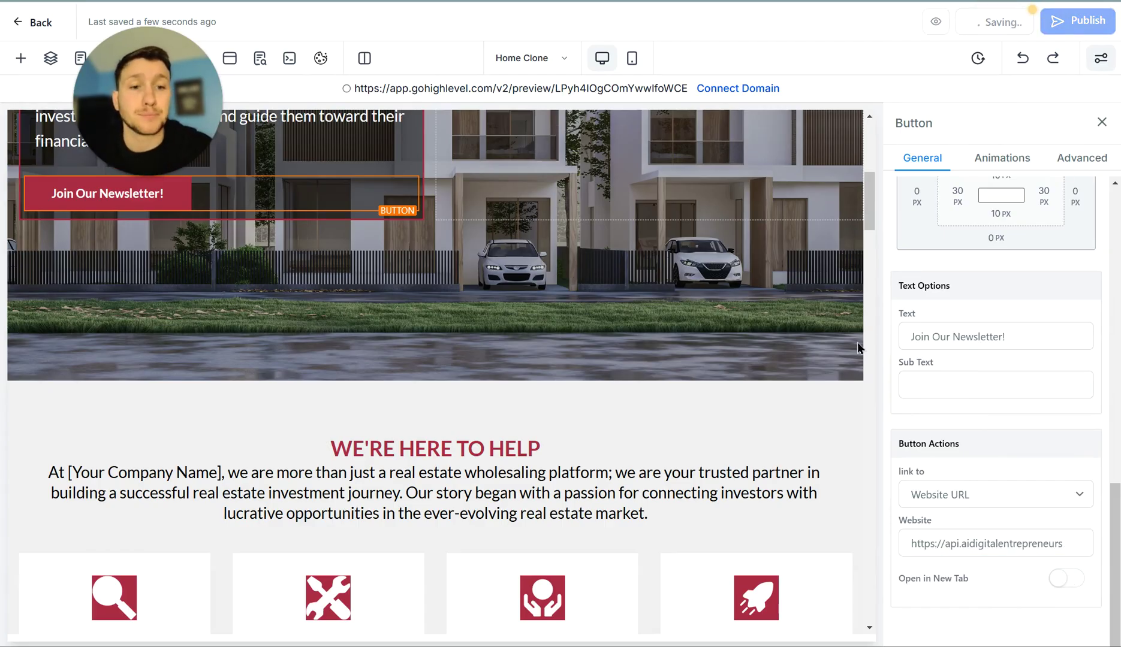
pyautogui.click(969, 24)
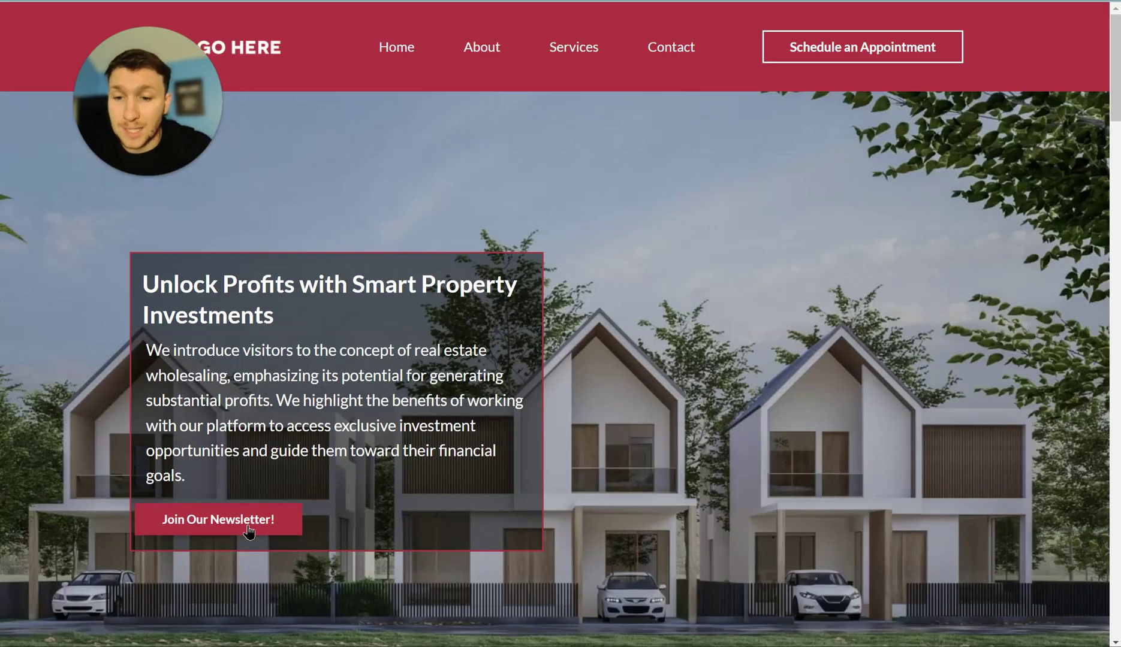
# - Follow Join Our Newsletter! to the survey, then view the survey's shareable link again
pyautogui.click(248, 529)
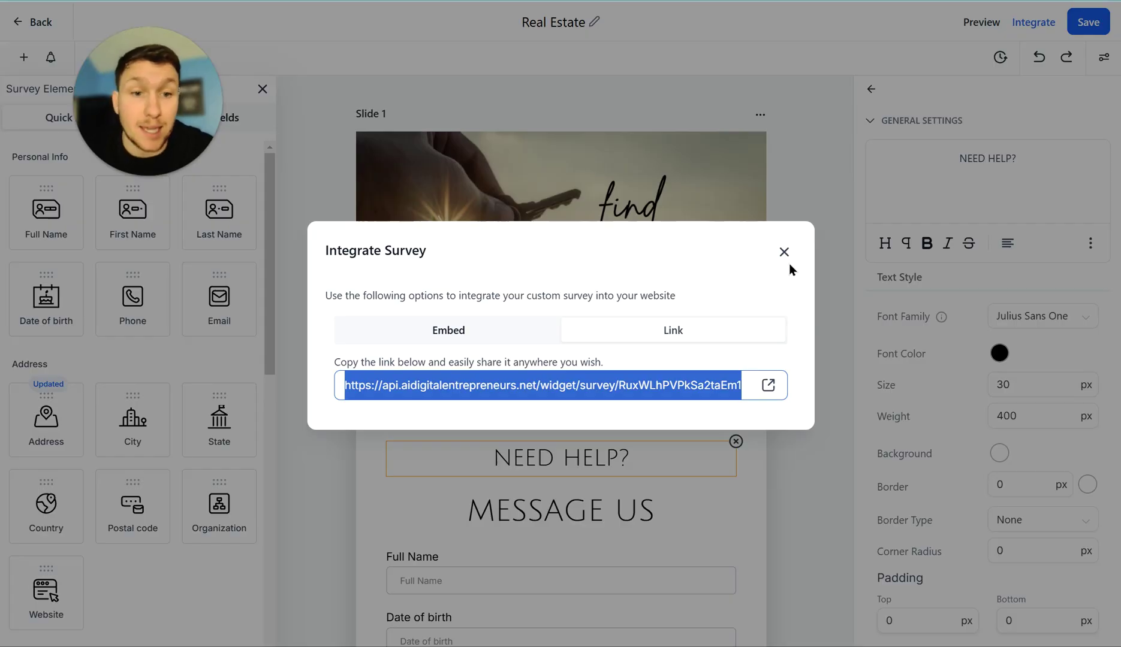
pyautogui.click(784, 251)
pyautogui.click(1033, 24)
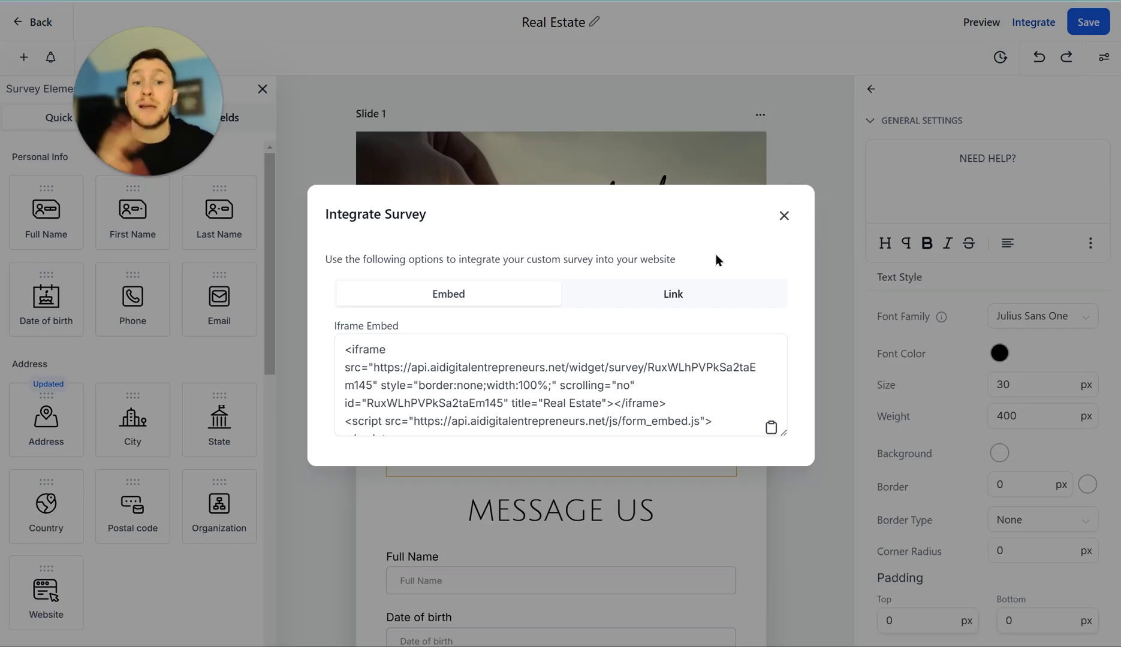
pyautogui.click(715, 296)
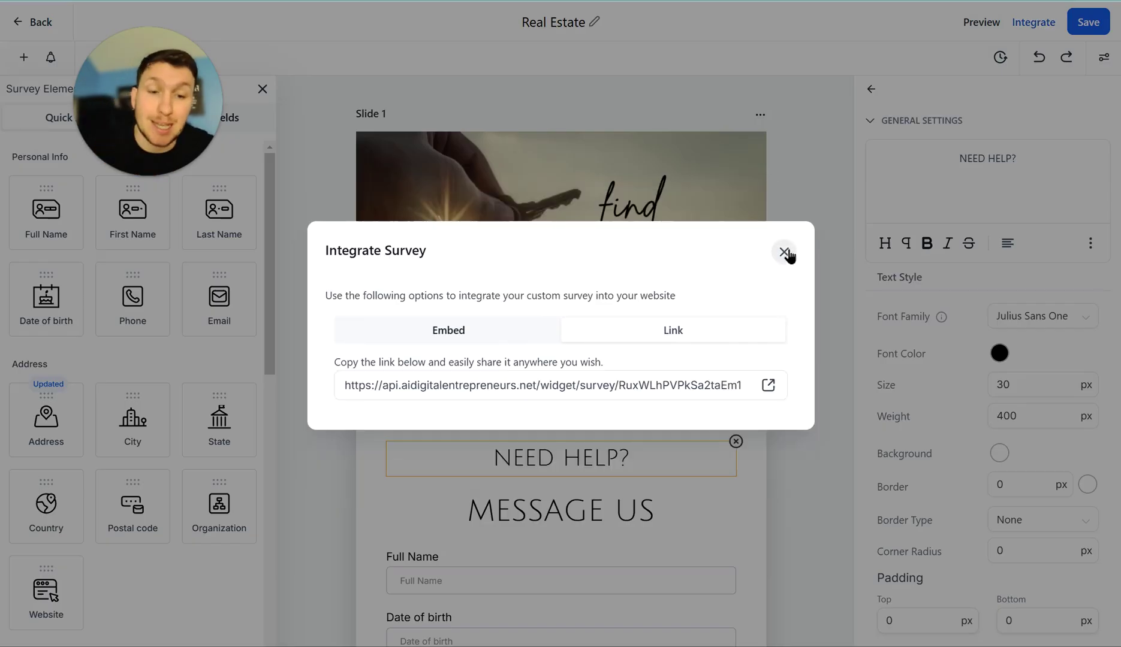
pyautogui.click(784, 252)
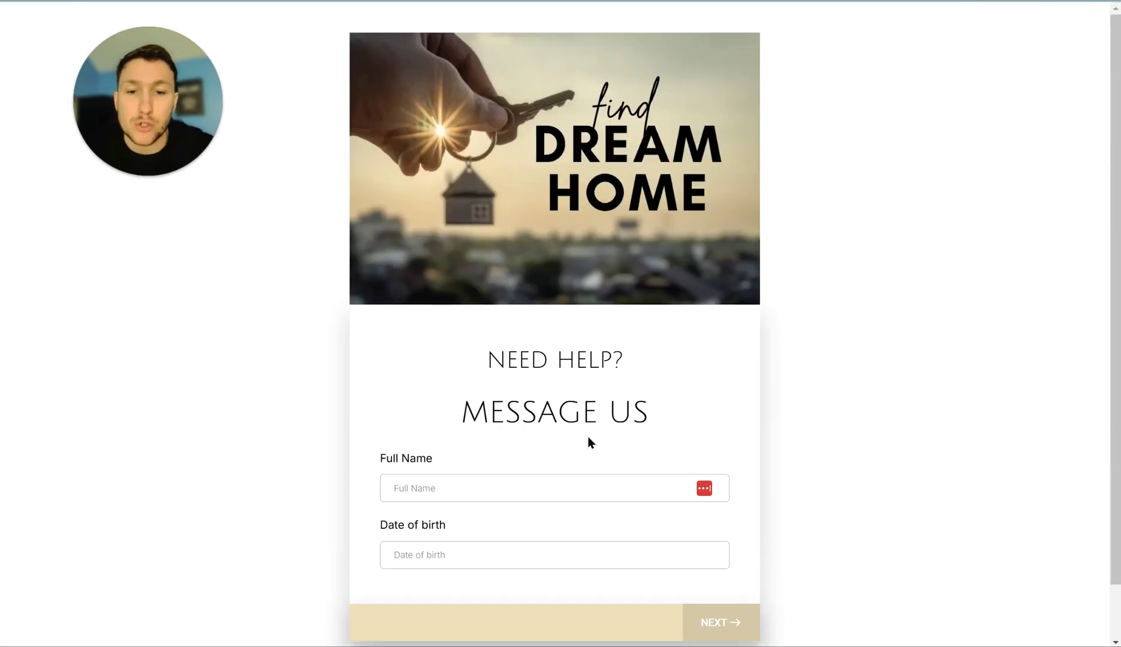
# - Fill in the full name and date of birth November 14, 2024, then advance
pyautogui.click(559, 499)
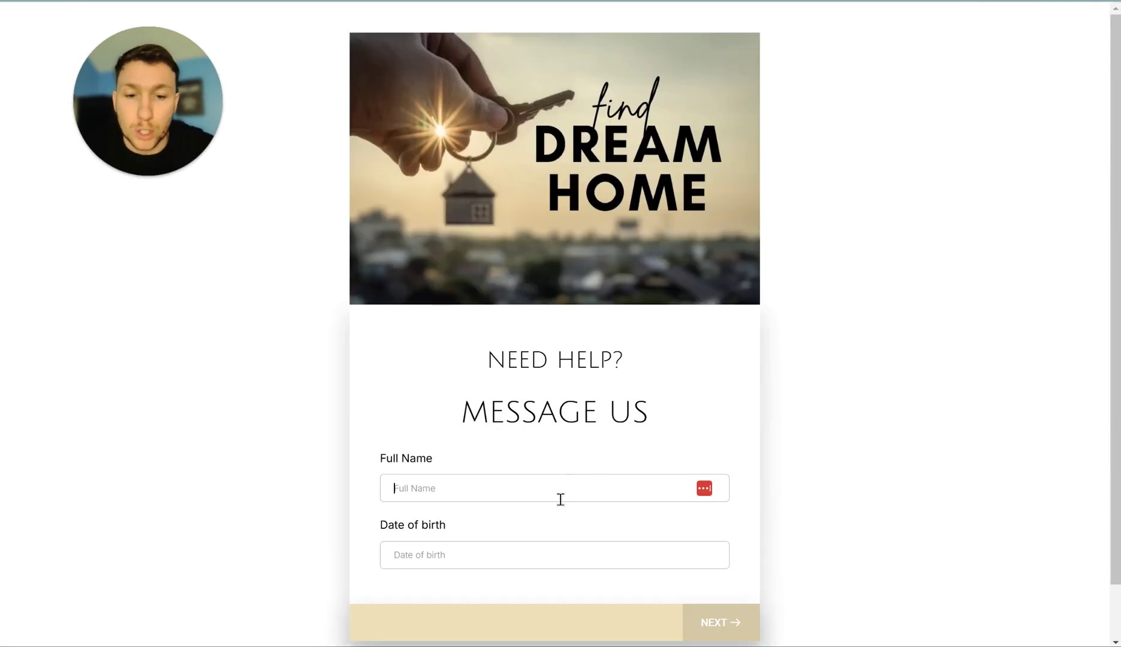
pyautogui.click(521, 526)
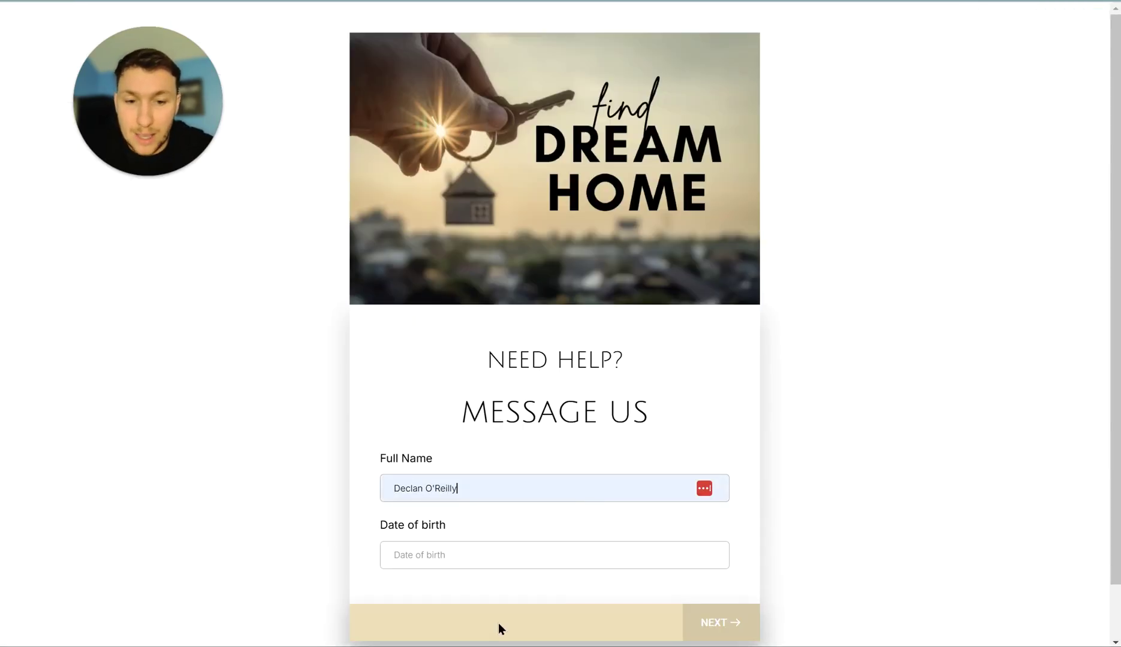
pyautogui.click(495, 555)
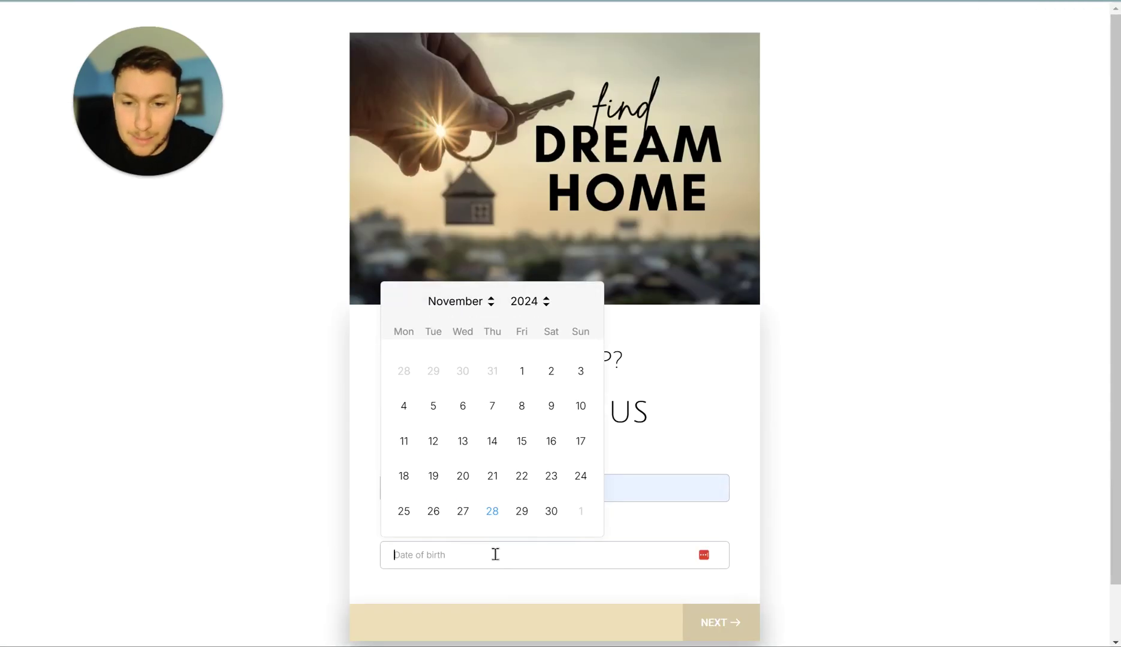
pyautogui.click(494, 446)
pyautogui.scroll(-1, 635, 570)
pyautogui.click(708, 567)
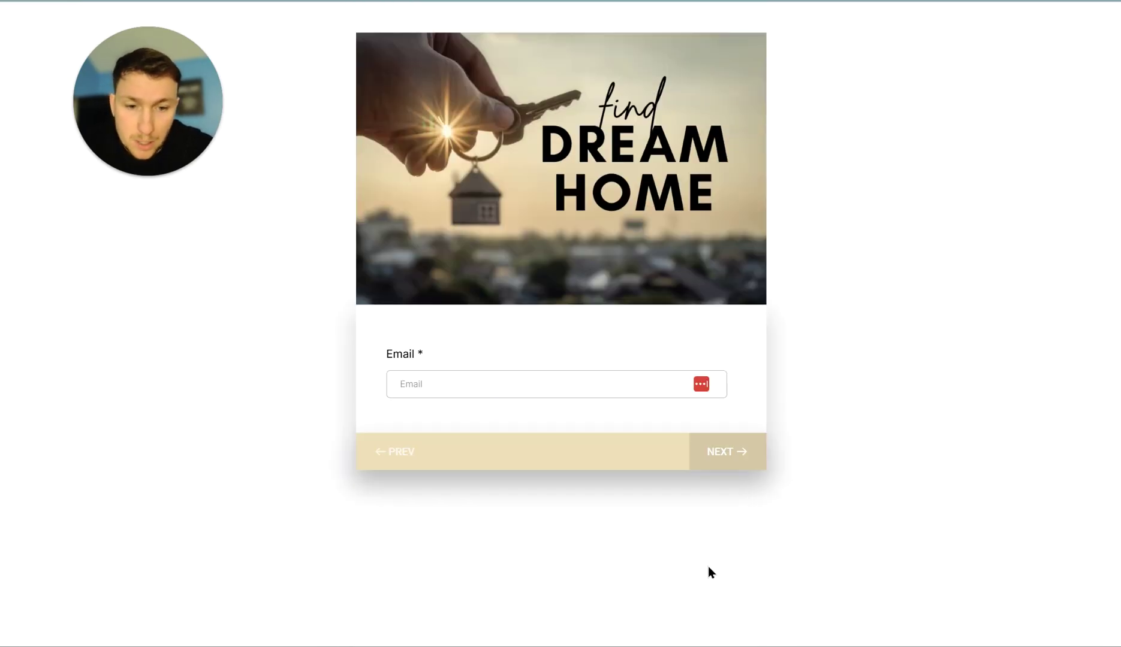
# - Enter the respondent's e-mail and phone number, then submit the survey
pyautogui.click(542, 388)
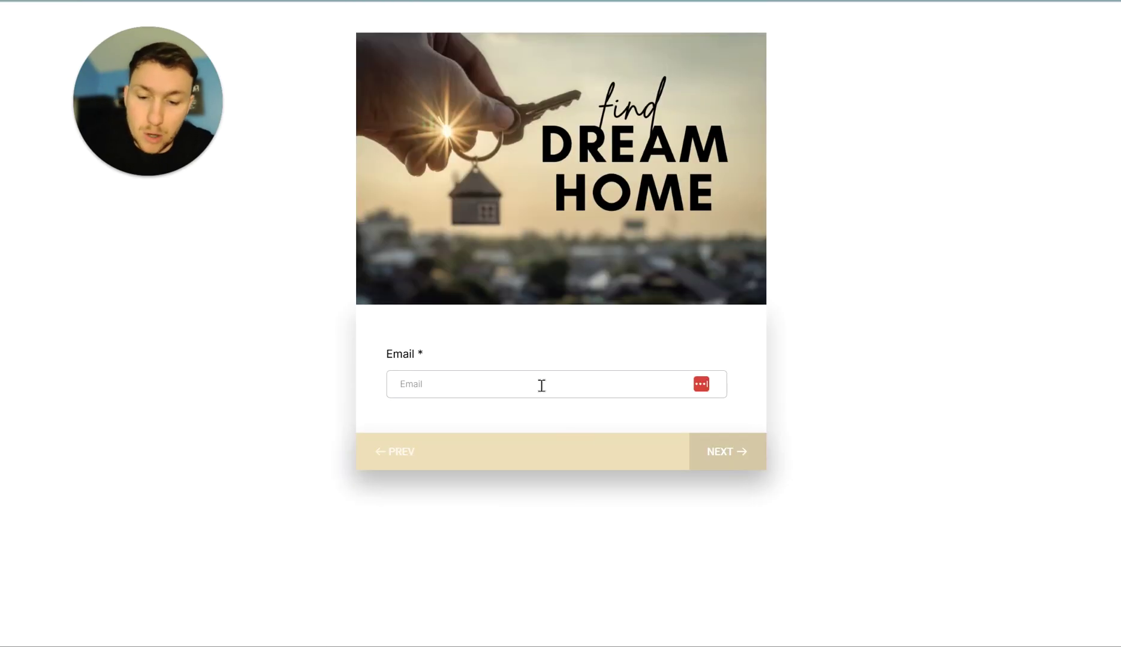
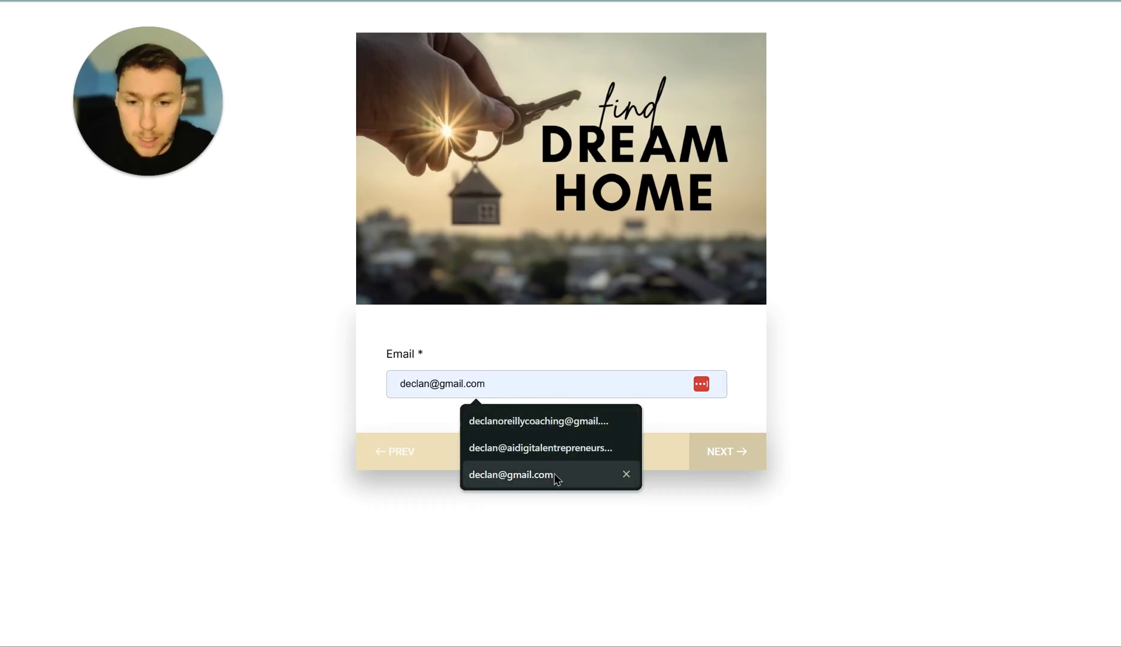
pyautogui.click(553, 474)
pyautogui.click(725, 455)
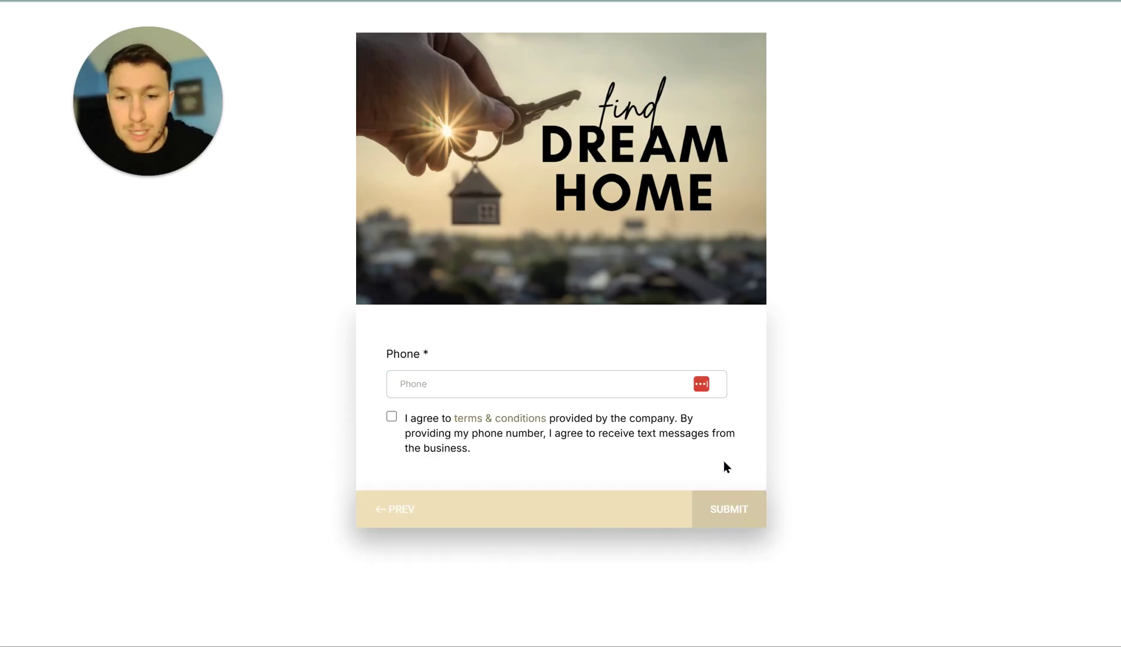
pyautogui.click(514, 382)
pyautogui.click(528, 427)
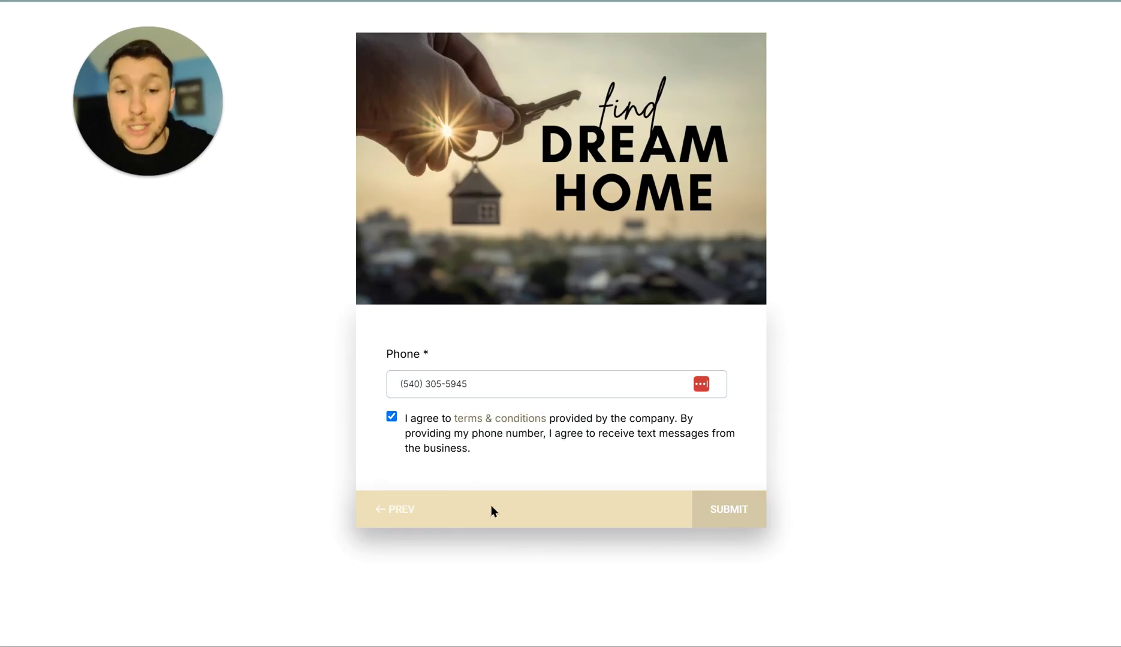
pyautogui.click(735, 511)
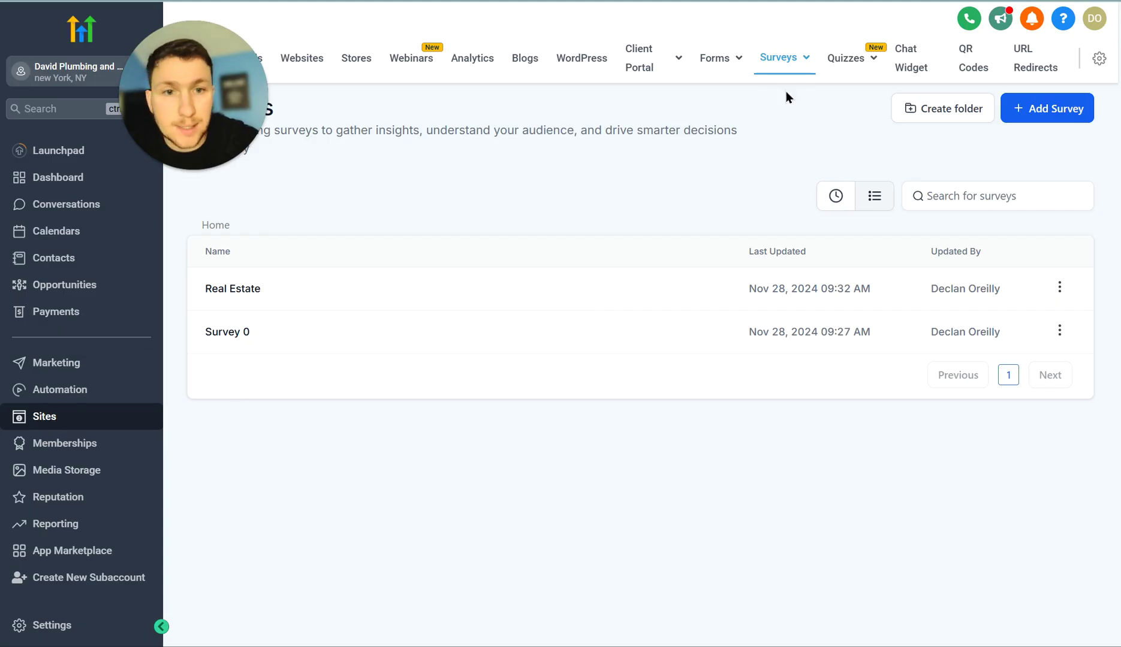
# - View the survey submissions chart under Analyze, then open the Submissions list
pyautogui.moveTo(781, 66)
pyautogui.click(776, 126)
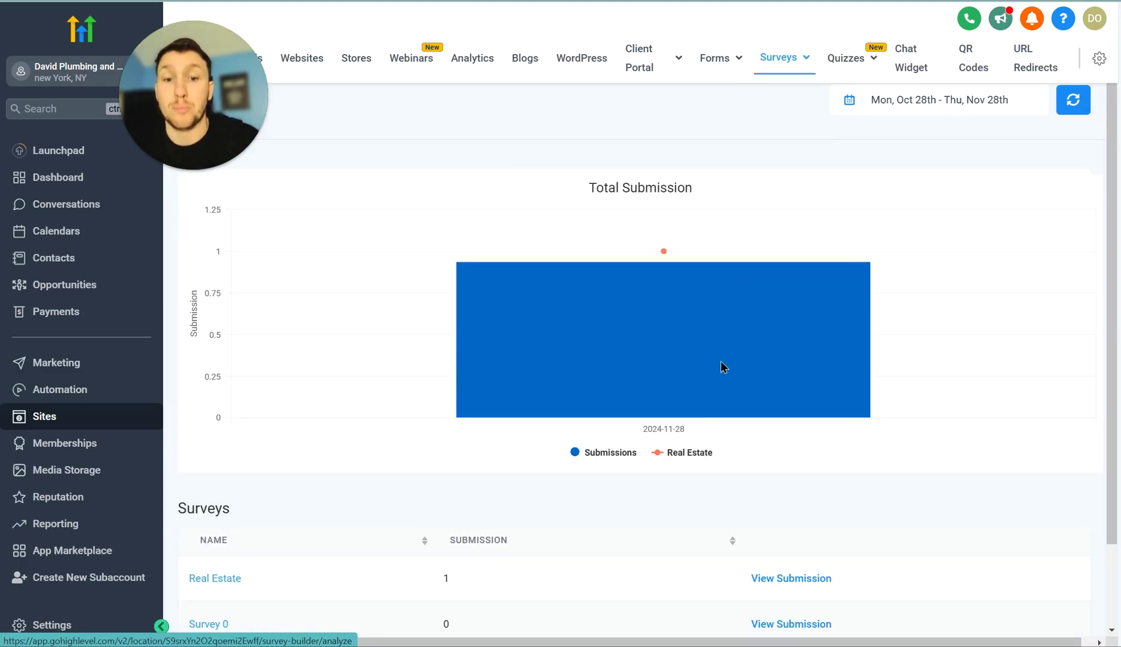
pyautogui.scroll(-1, 701, 491)
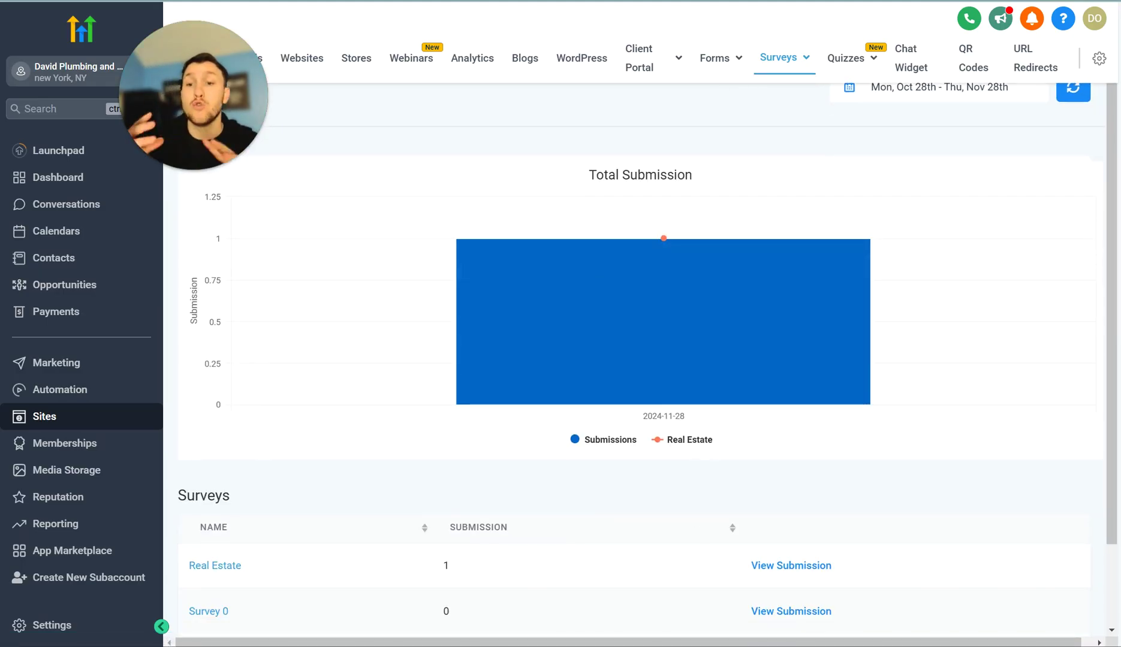
pyautogui.moveTo(734, 266)
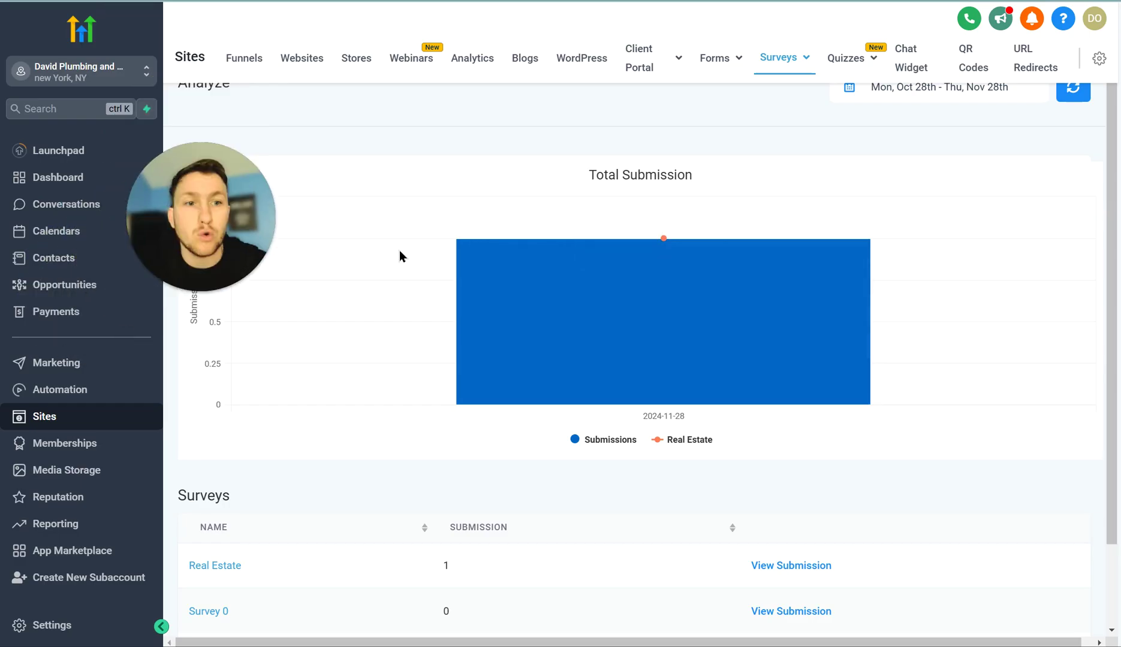
pyautogui.scroll(1, 505, 243)
pyautogui.moveTo(785, 60)
pyautogui.click(781, 145)
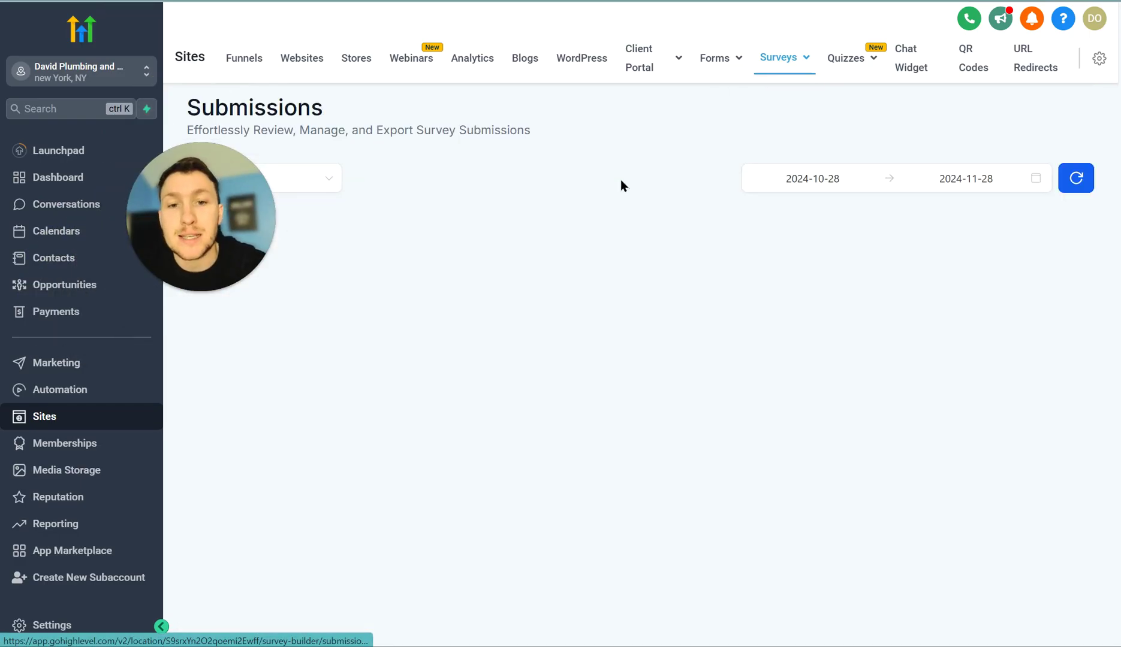